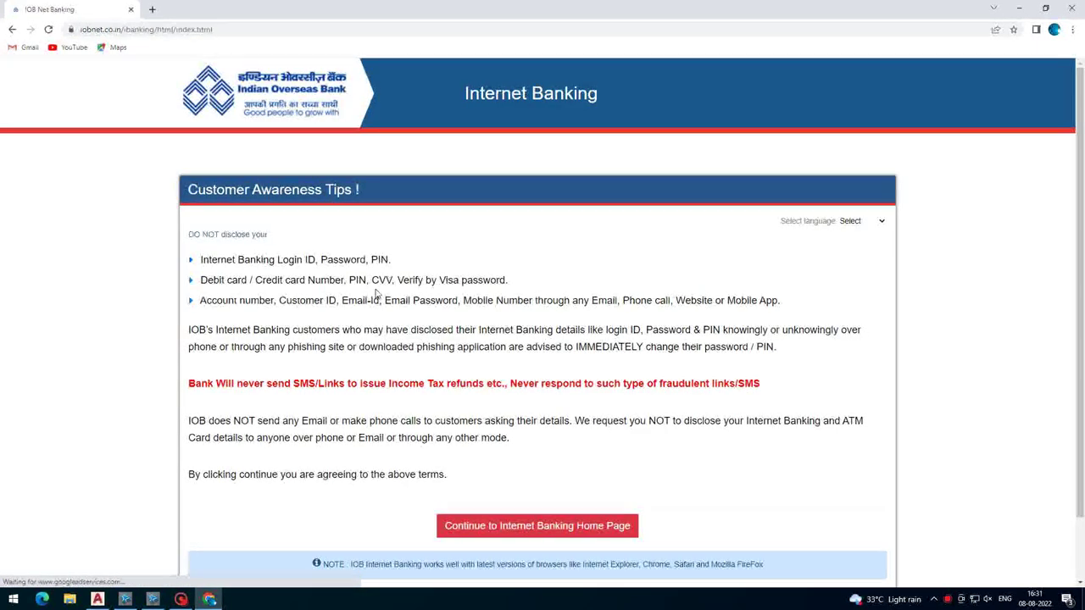
- Scroll past the Customer Awareness Tips and continue to the Internet Banking home page
{"action": "scroll", "coordinate": [378, 295], "scroll_direction": "down", "scroll_amount": 2}
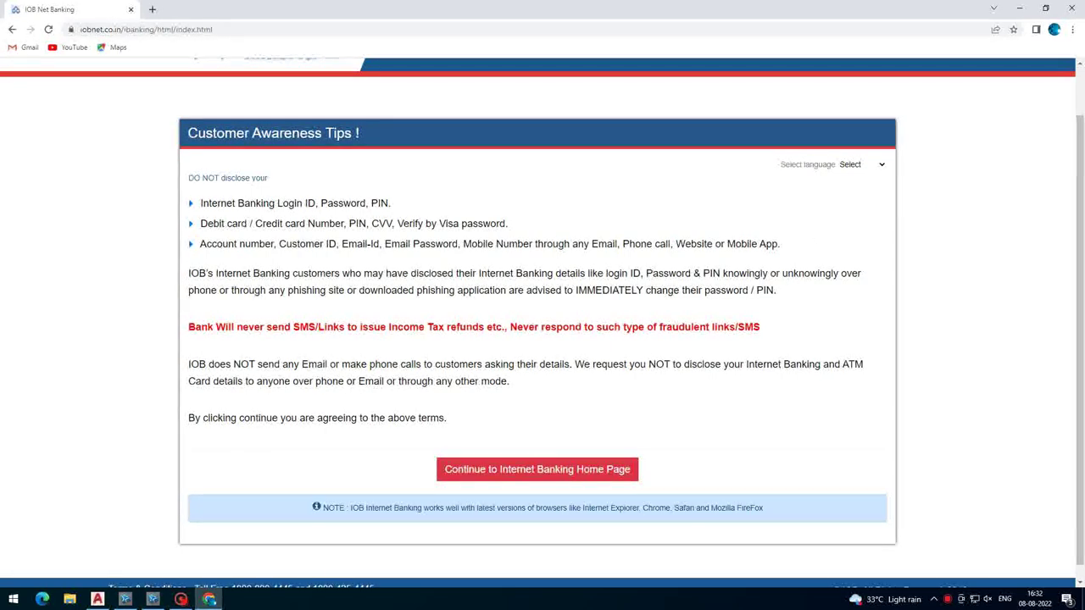
{"action": "left_click", "coordinate": [472, 472]}
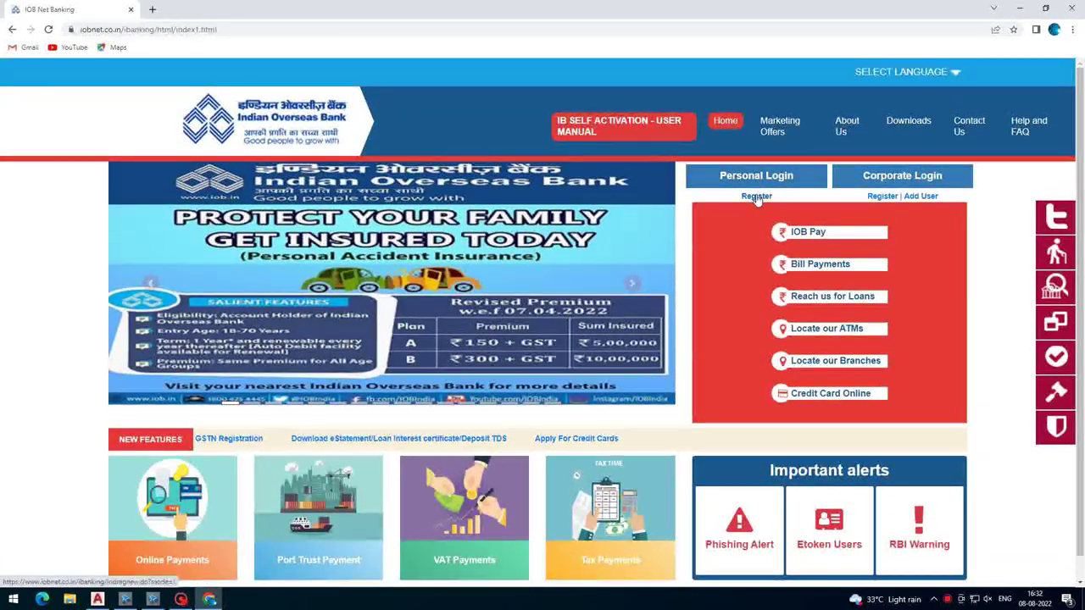
- Start Personal Login registration and enter the 15-digit account number and the e-mail ID
{"action": "left_click", "coordinate": [756, 196]}
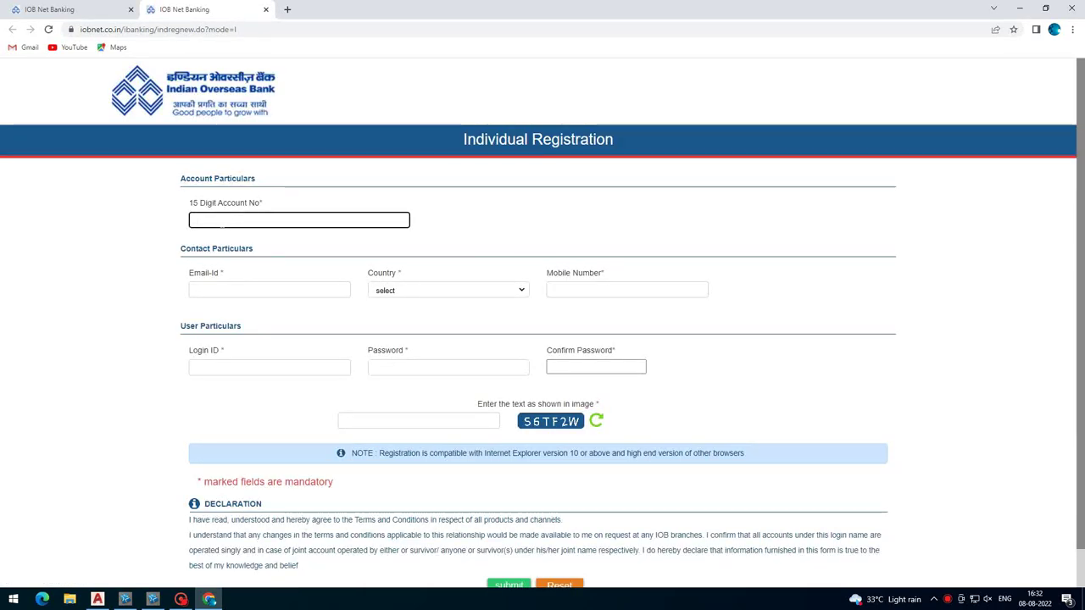
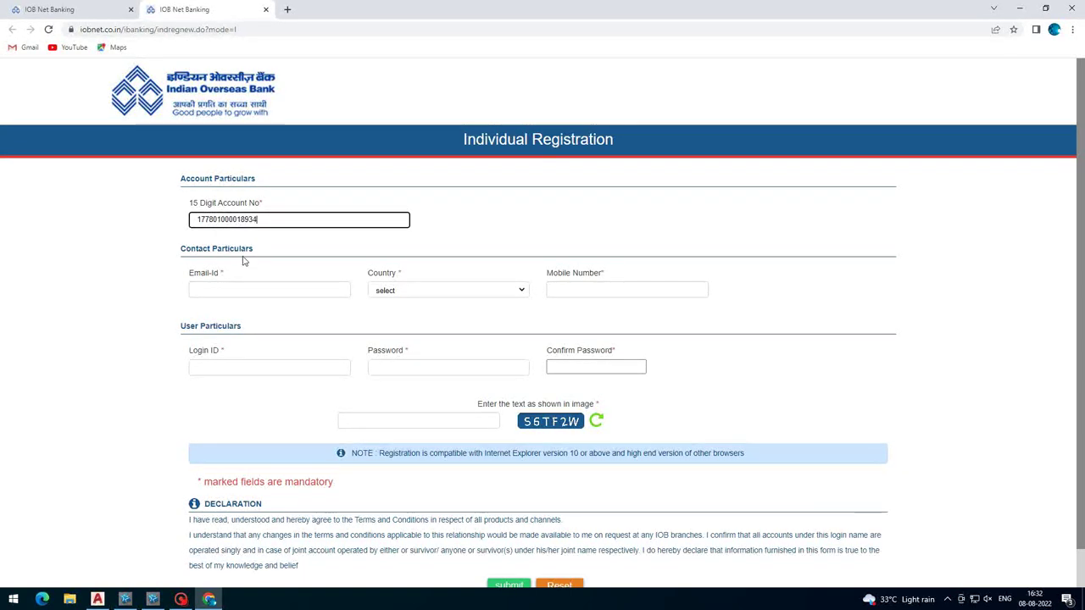
{"action": "left_click", "coordinate": [241, 289]}
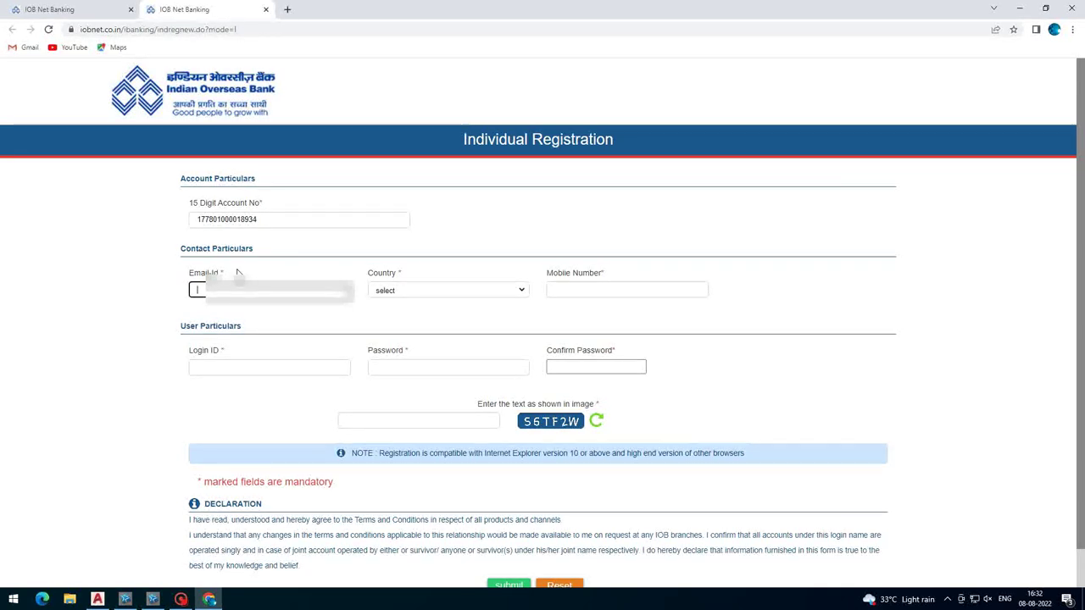
{"action": "type", "text": "a.a"}
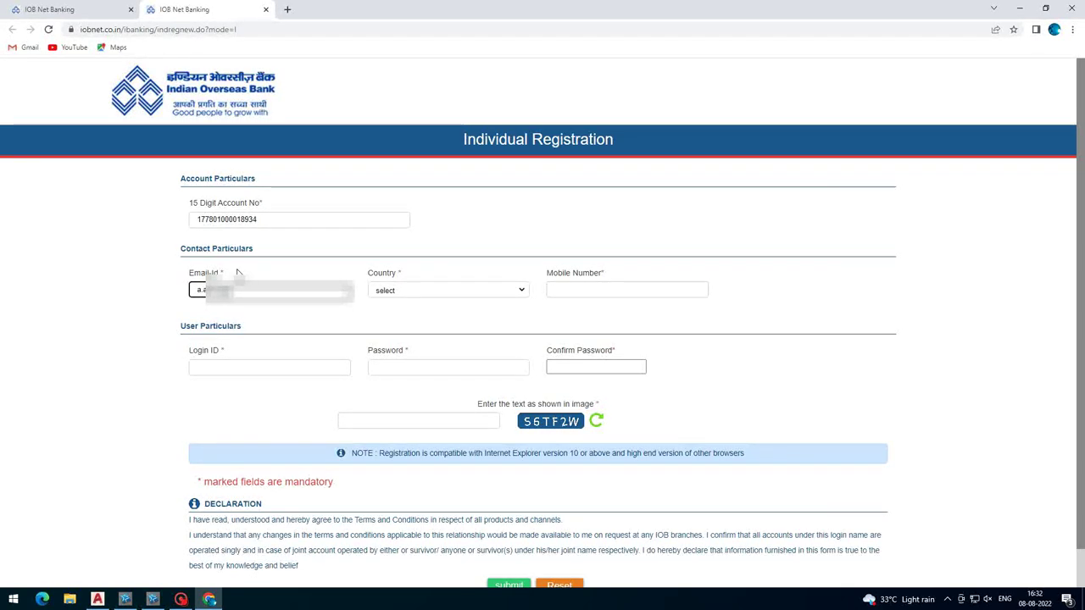
{"action": "type", "text": "ad"}
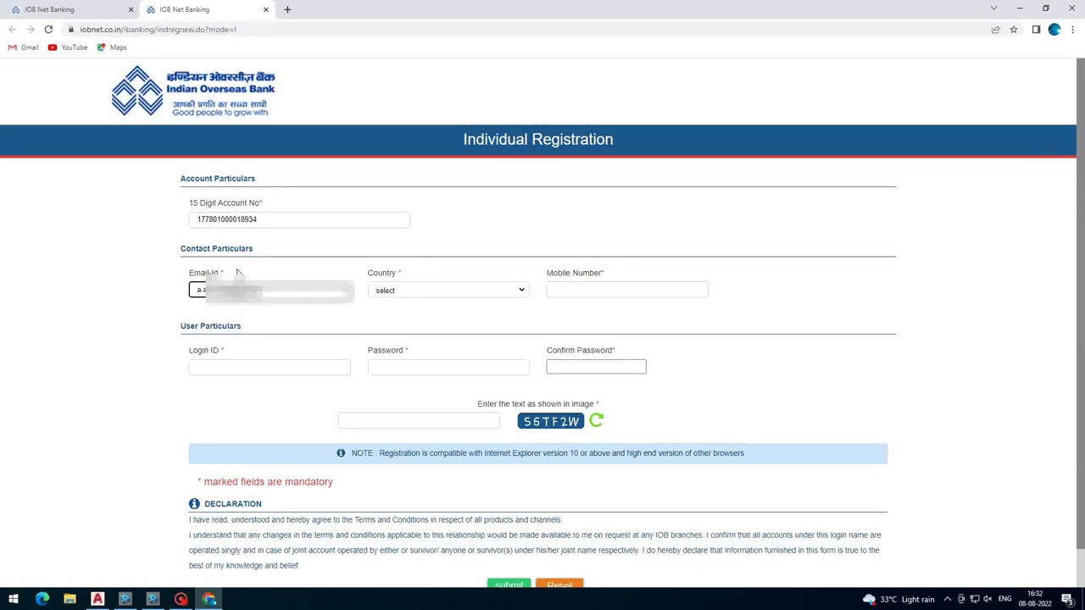
{"action": "key", "text": "Tab"}
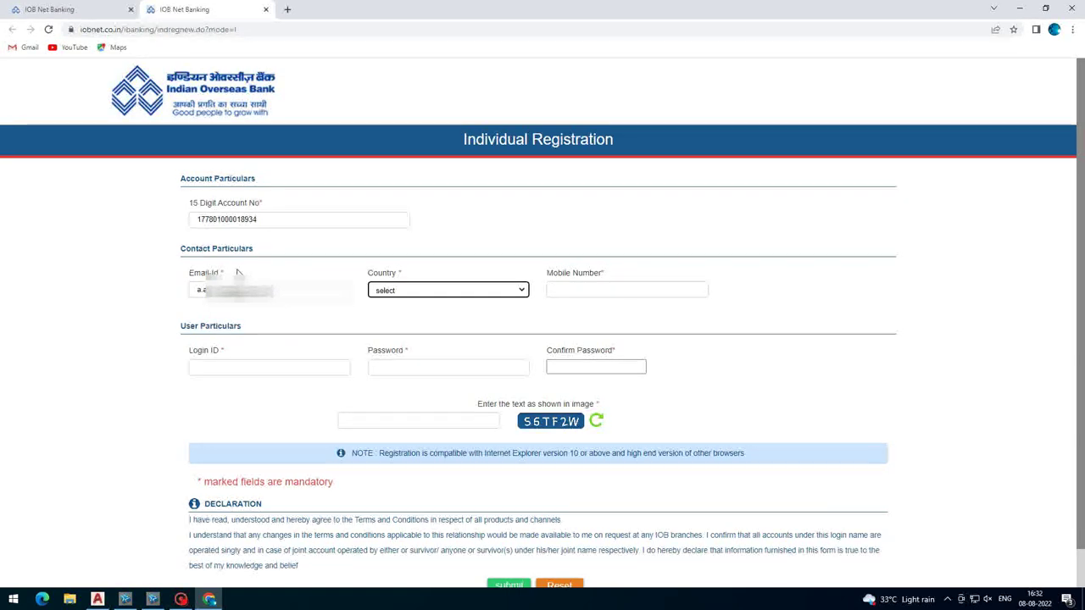
- Set the country to INDIA-91 and paste in the mobile number
{"action": "left_click", "coordinate": [446, 286]}
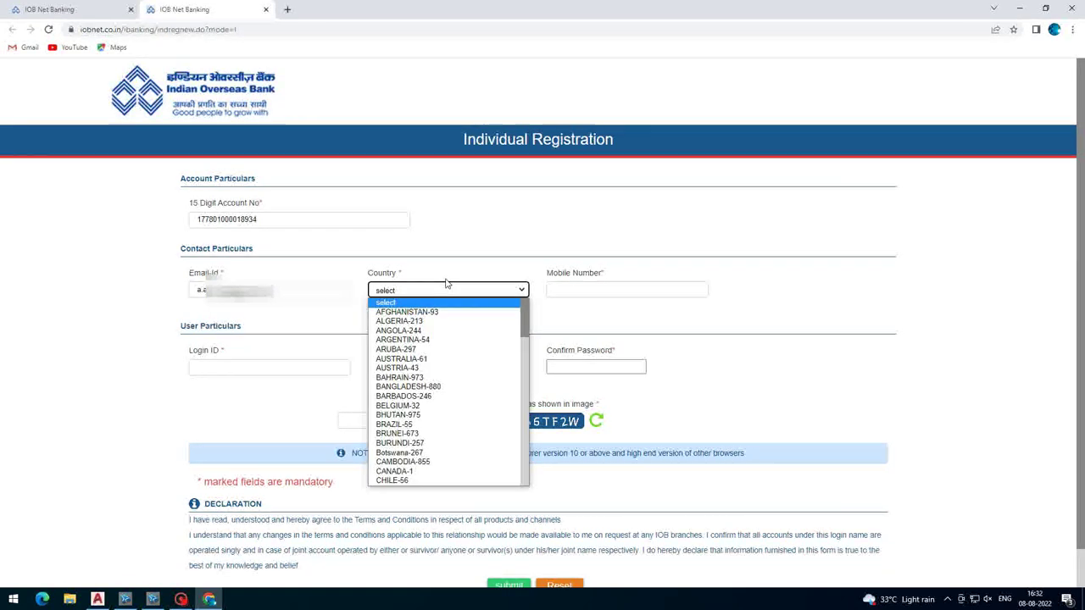
{"action": "key", "text": "i"}
{"action": "key", "text": "Return"}
{"action": "key", "text": "Tab"}
{"action": "key", "text": "ctrl+v"}
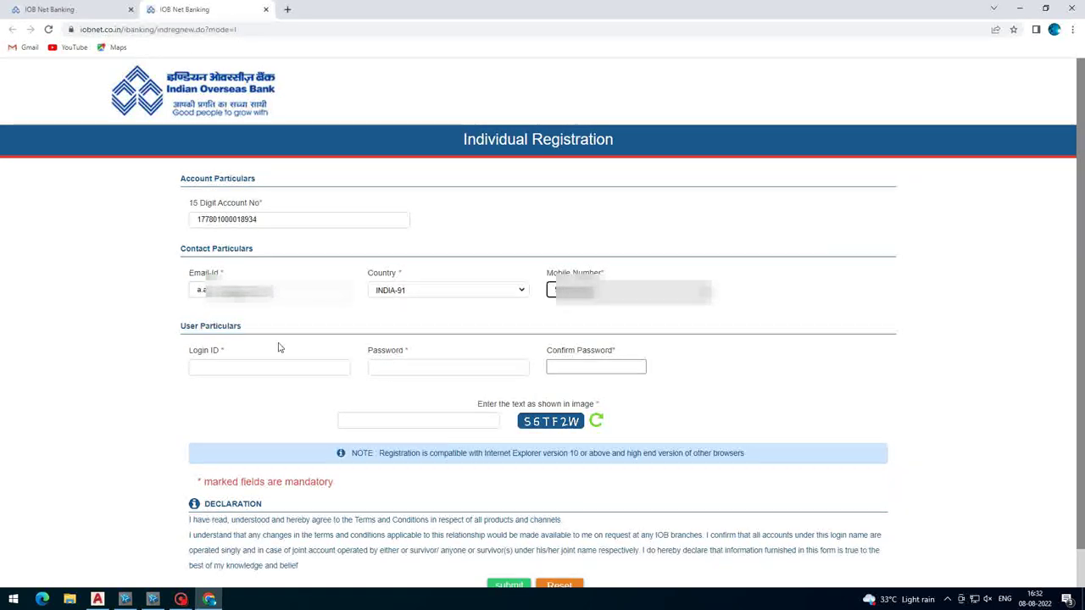
- Fill in the login ID, partly typed and partly pasted
{"action": "left_click", "coordinate": [219, 368]}
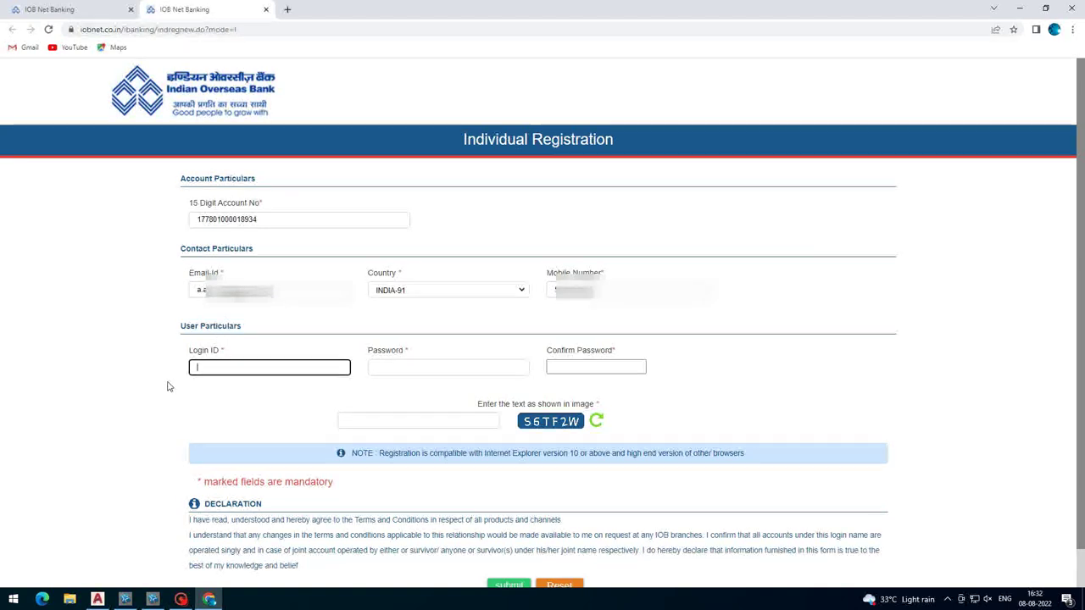
{"action": "type", "text": "A"}
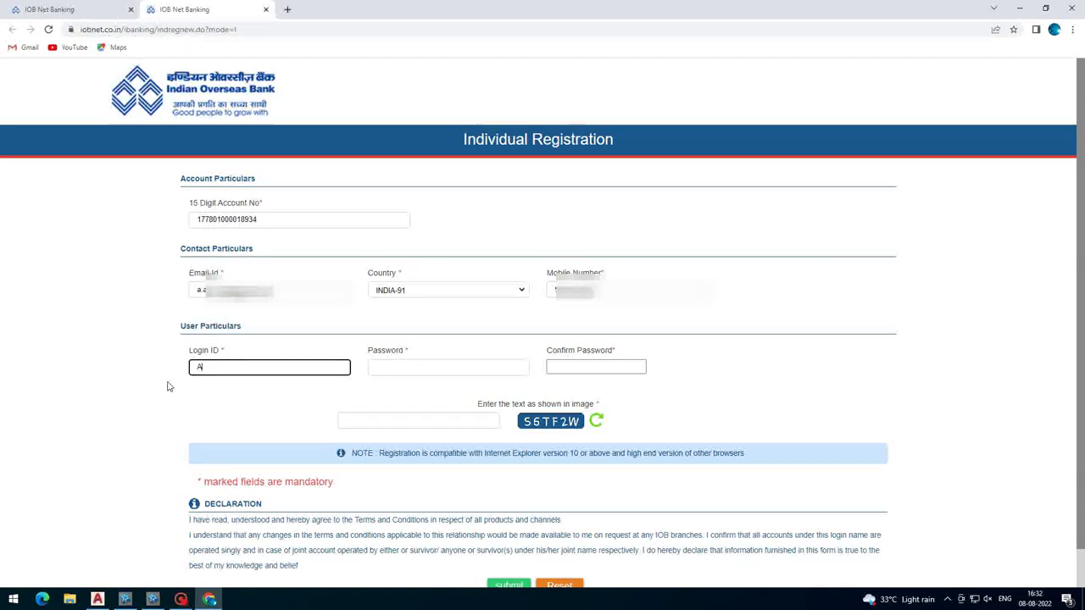
{"action": "type", "text": "0"}
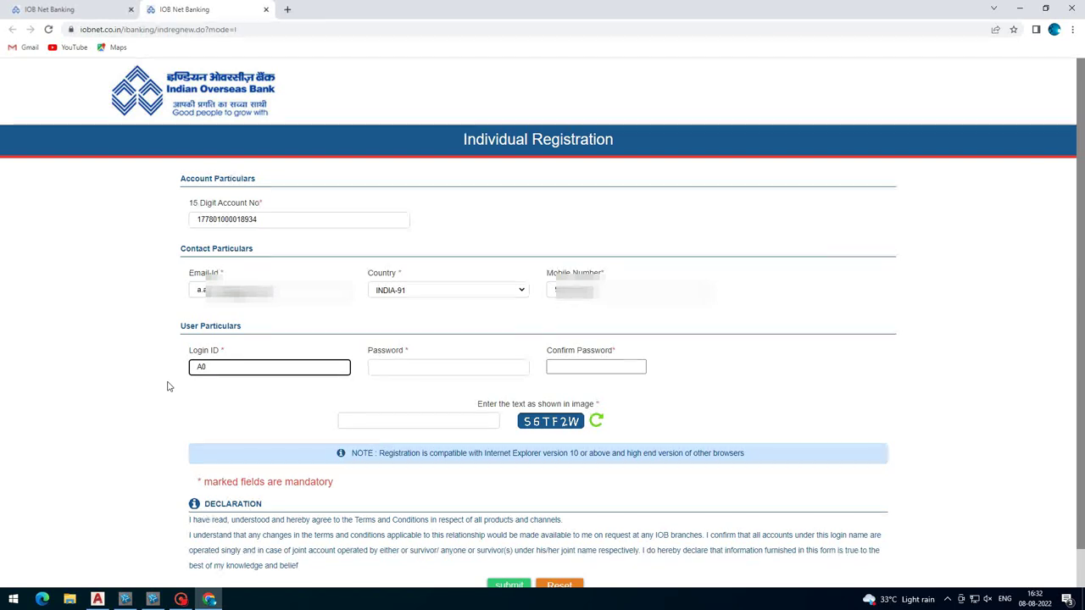
{"action": "key", "text": "ctrl+v"}
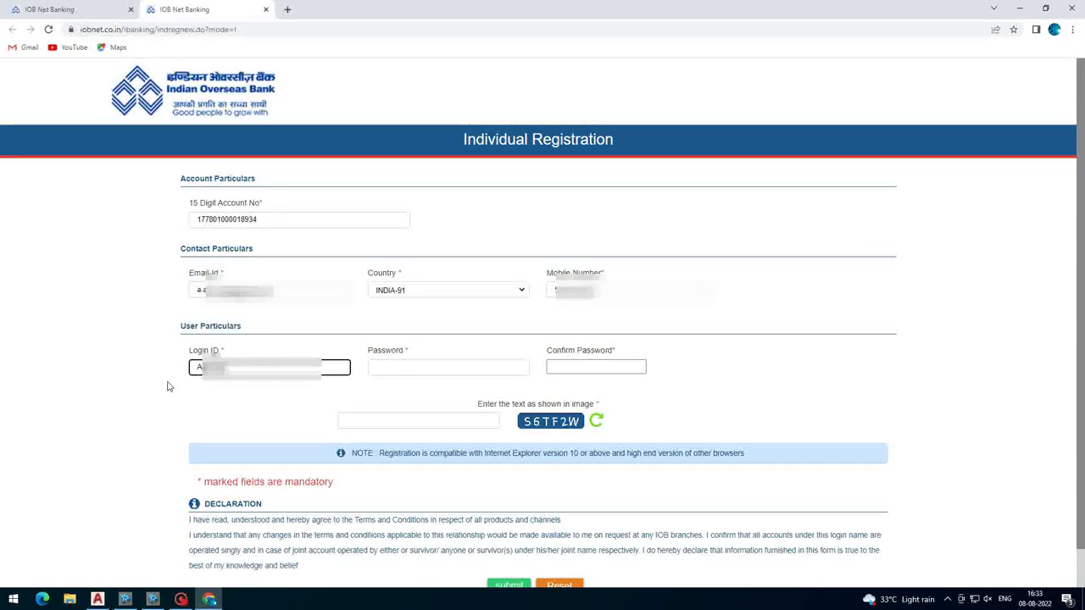
{"action": "key", "text": "Tab"}
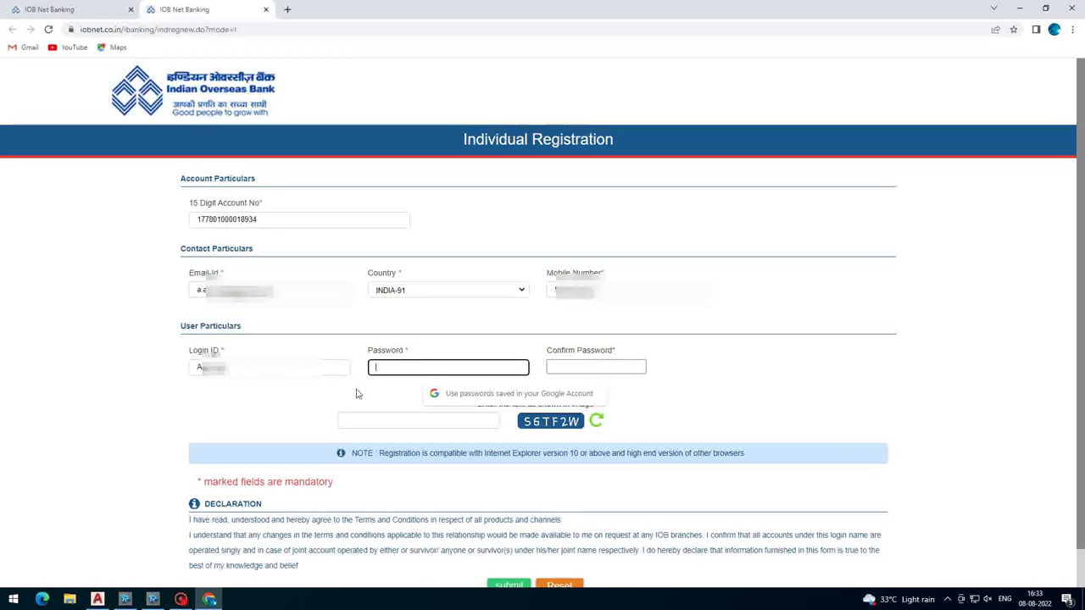
- Enter a password and confirmation, dismissing the resulting password mismatch warnings
{"action": "type", "text": "***"}
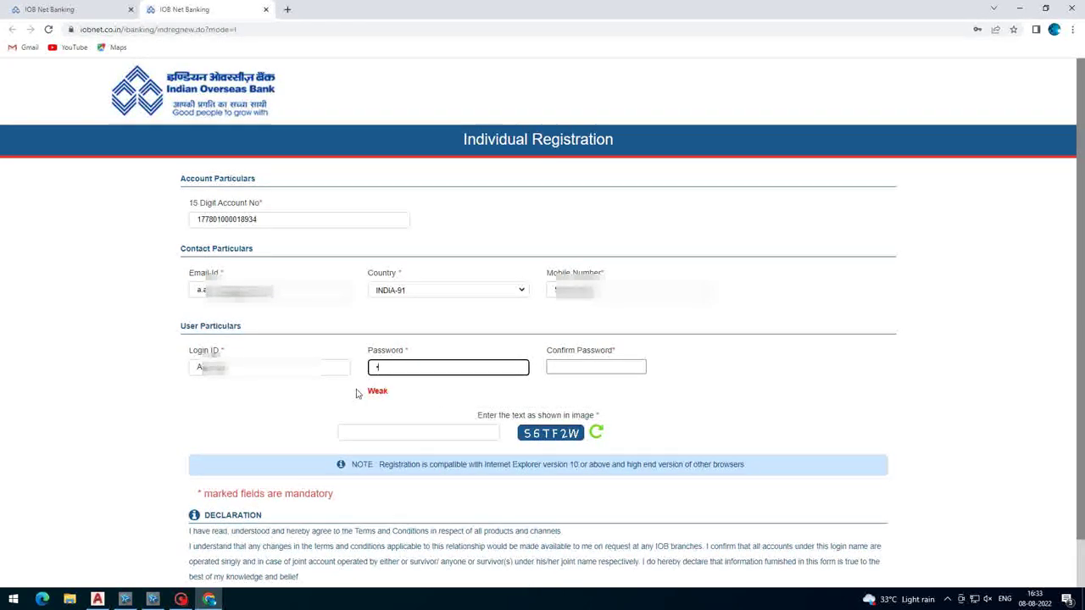
{"action": "type", "text": "******"}
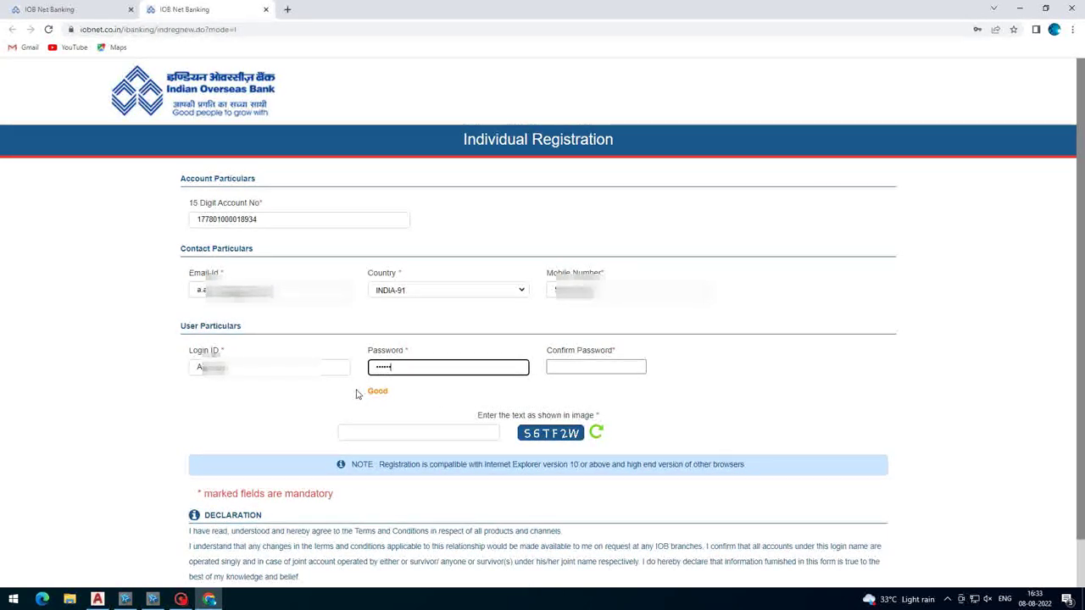
{"action": "type", "text": "*"}
{"action": "key", "text": "Tab"}
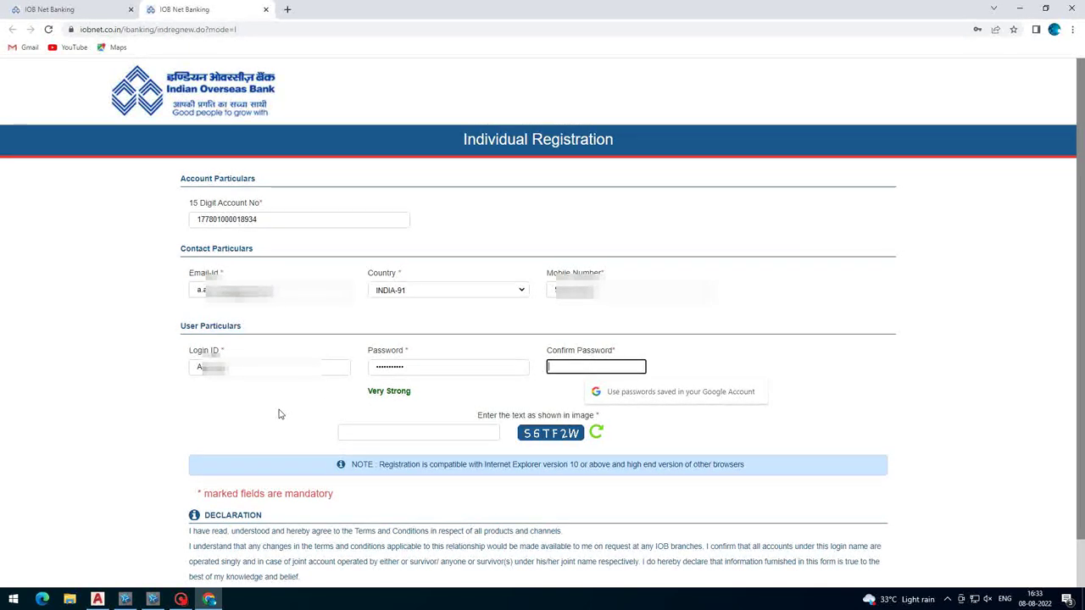
{"action": "type", "text": "***"}
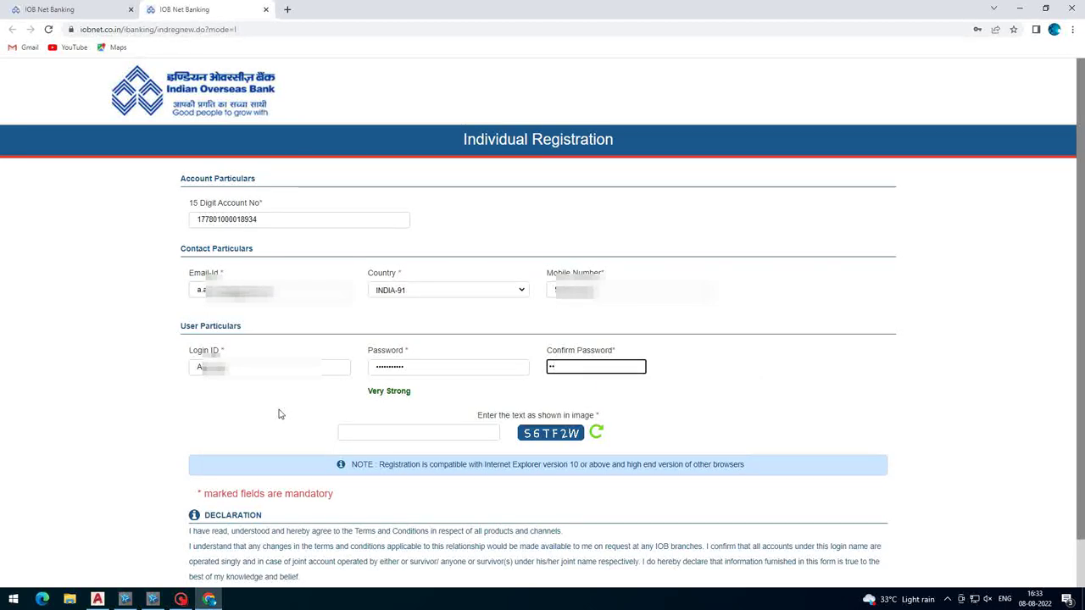
{"action": "type", "text": "********"}
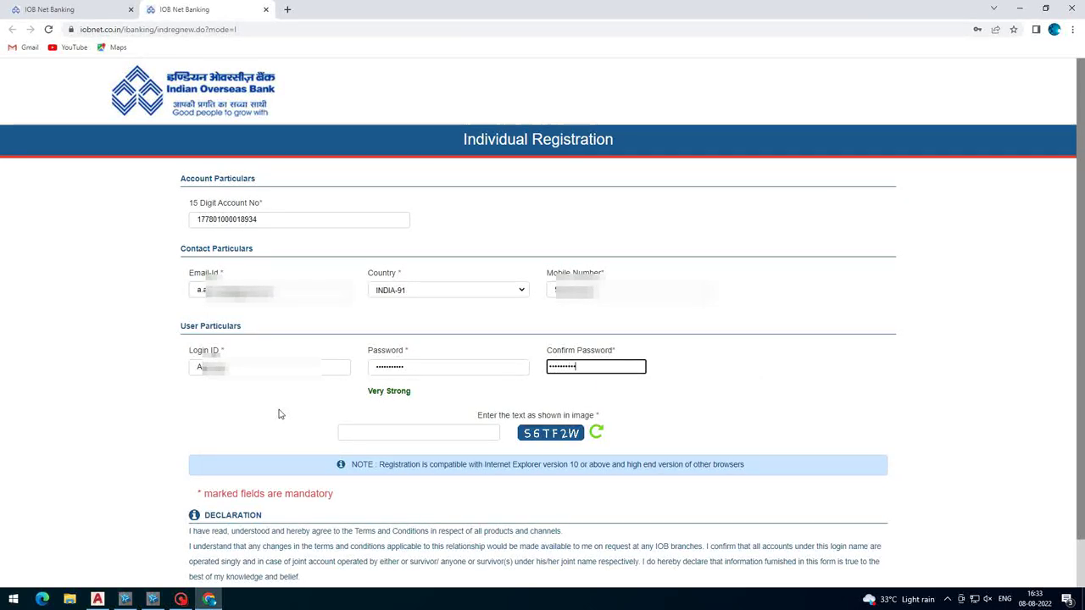
{"action": "key", "text": "Tab"}
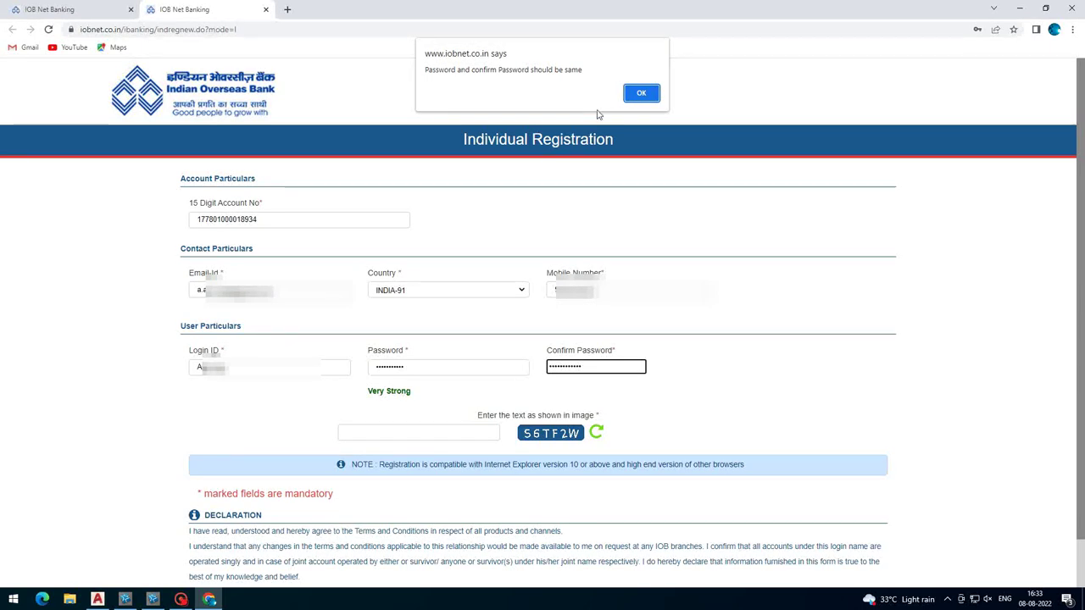
{"action": "left_click", "coordinate": [641, 94]}
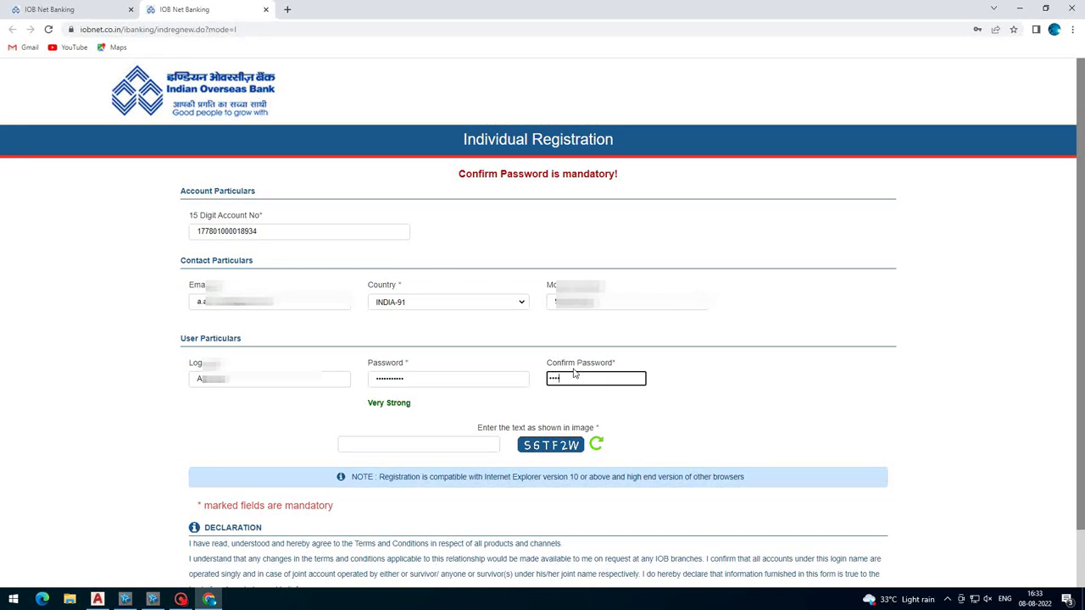
{"action": "type", "text": "•••••"}
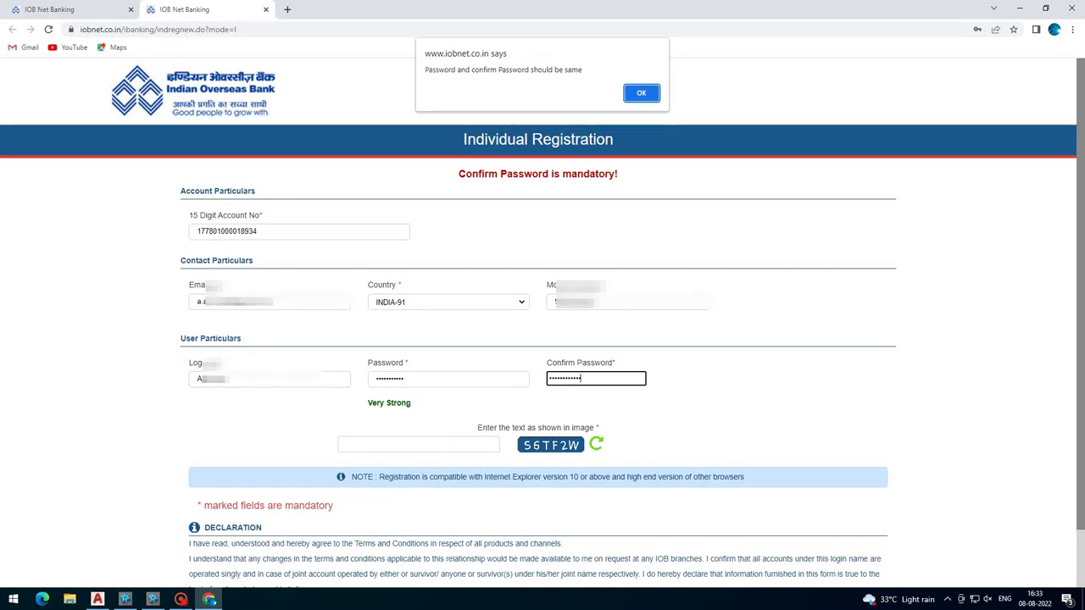
{"action": "left_click", "coordinate": [650, 94]}
- Clear and retype the password, then enter a matching confirmation rated Very Strong
{"action": "left_click", "coordinate": [447, 379]}
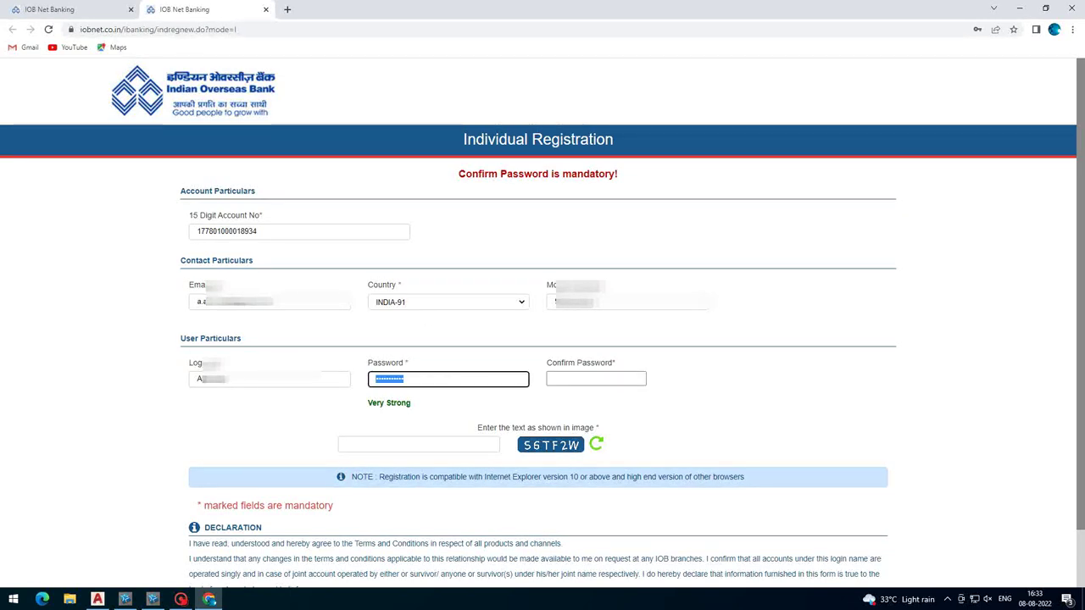
{"action": "key", "text": "ctrl+a"}
{"action": "key", "text": "BackSpace"}
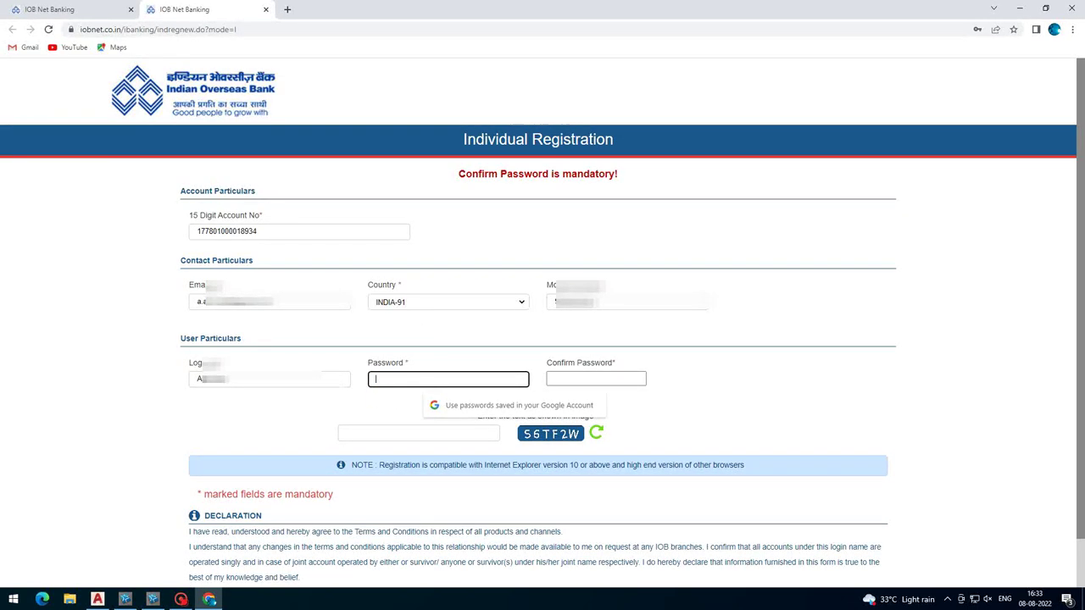
{"action": "type", "text": "••••••••••"}
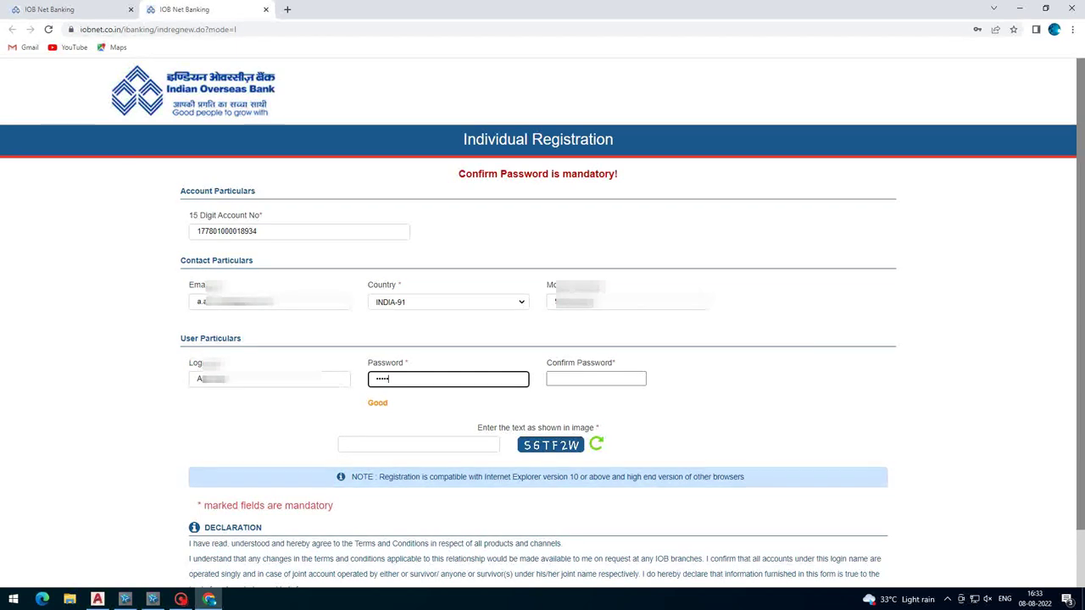
{"action": "type", "text": "•••"}
{"action": "left_click", "coordinate": [569, 379]}
{"action": "type", "text": "•••••••••••"}
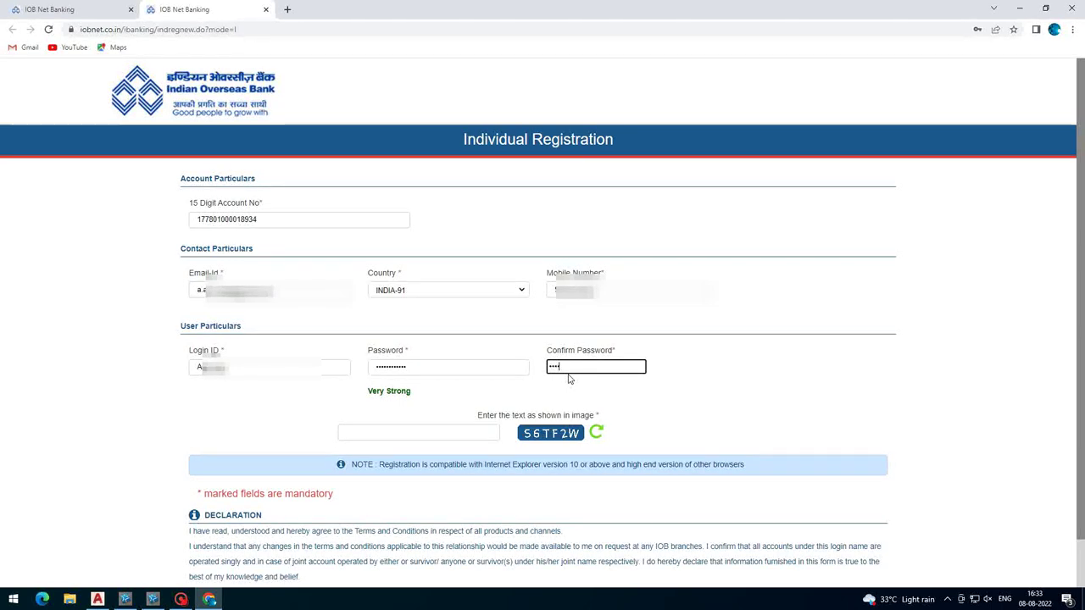
{"action": "type", "text": "•"}
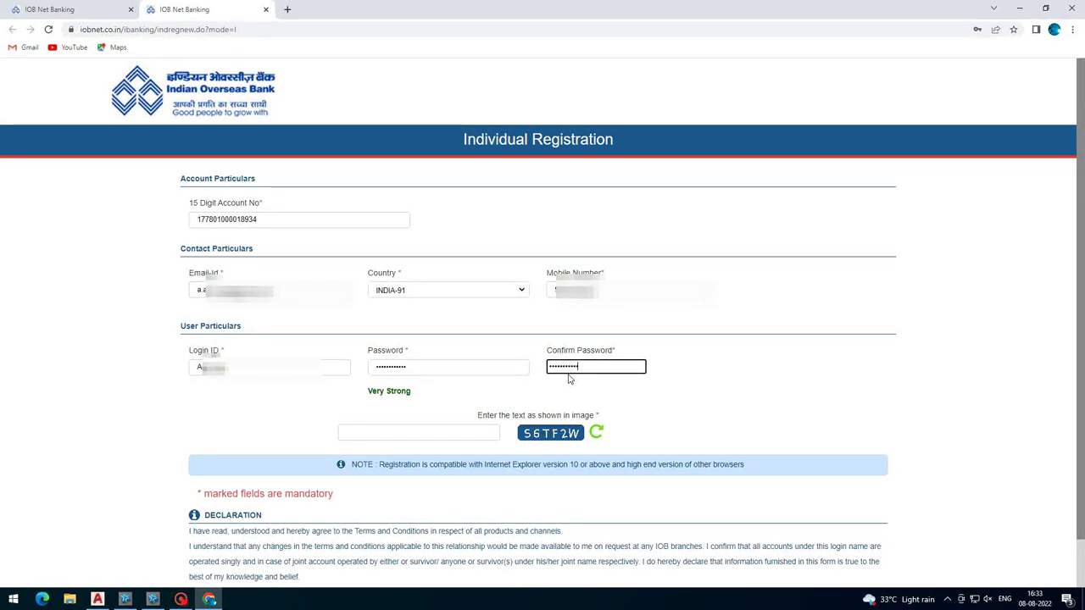
{"action": "left_click", "coordinate": [421, 432]}
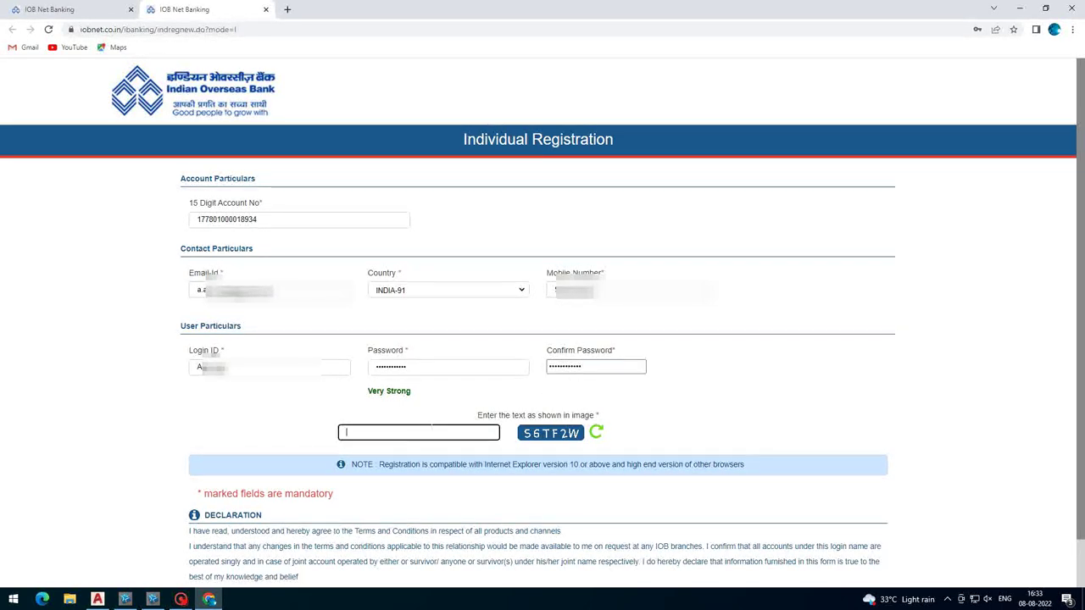
- Enter the image verification text, submit the registration and confirm the Registration Details popup
{"action": "type", "text": "s"}
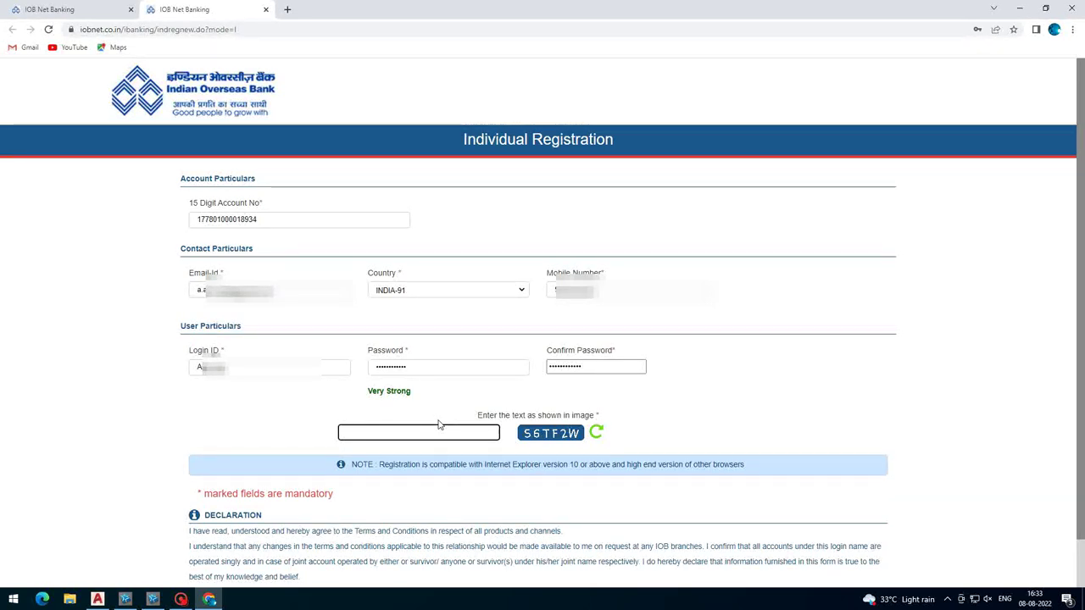
{"action": "type", "text": "S6TF2"}
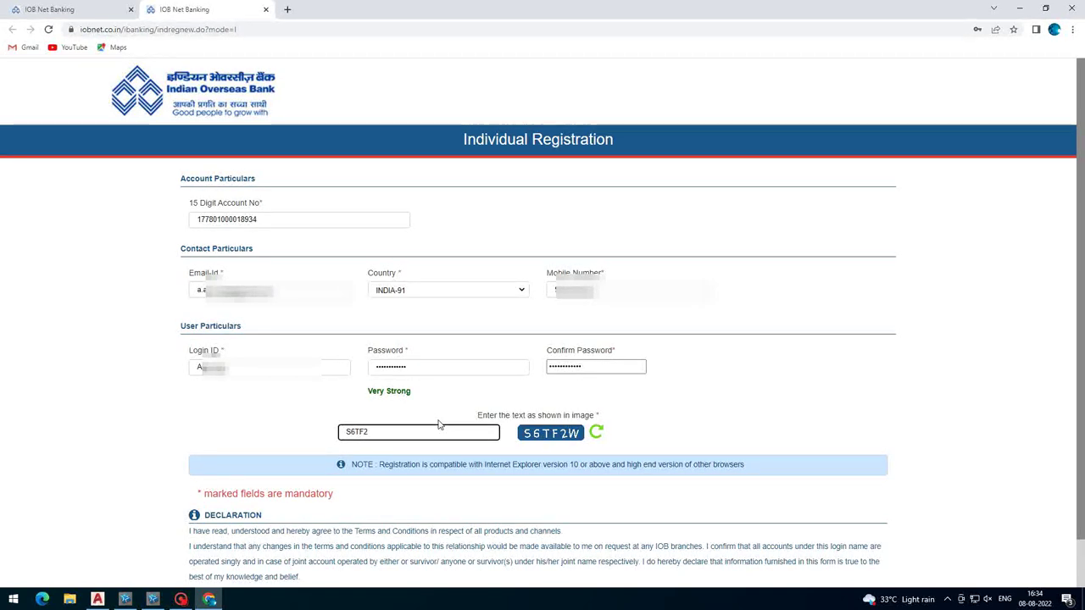
{"action": "type", "text": "W"}
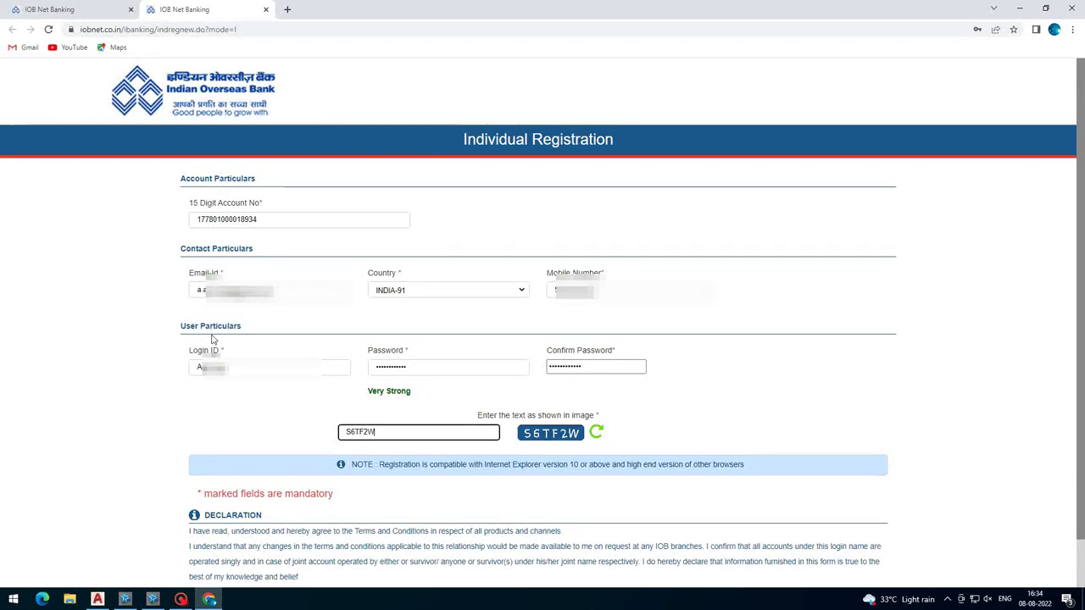
{"action": "scroll", "coordinate": [539, 322], "scroll_direction": "down", "scroll_amount": 1}
{"action": "left_click", "coordinate": [509, 544]}
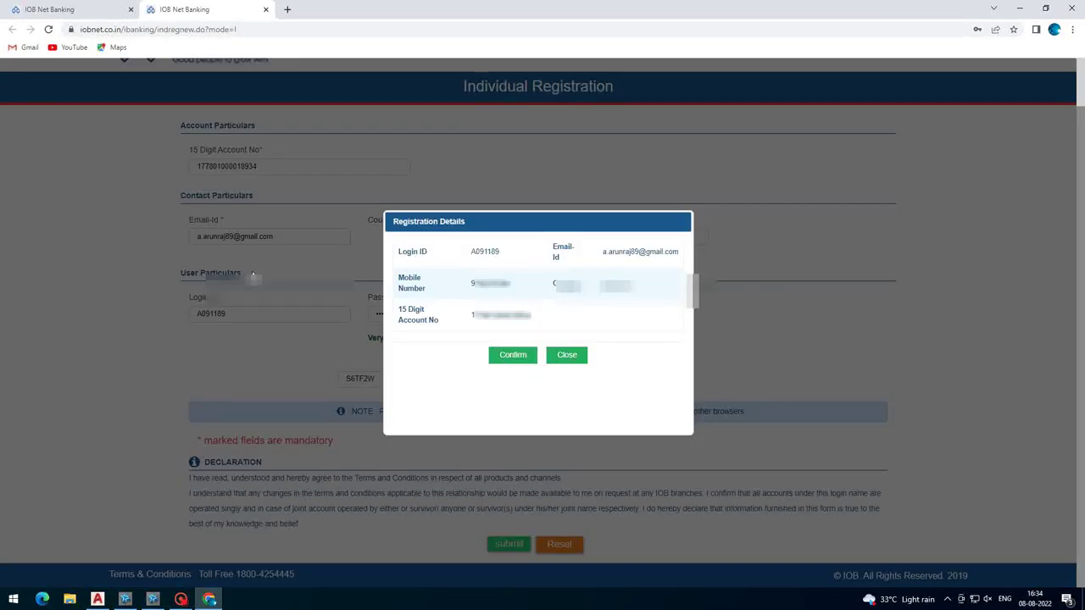
{"action": "left_click", "coordinate": [511, 361]}
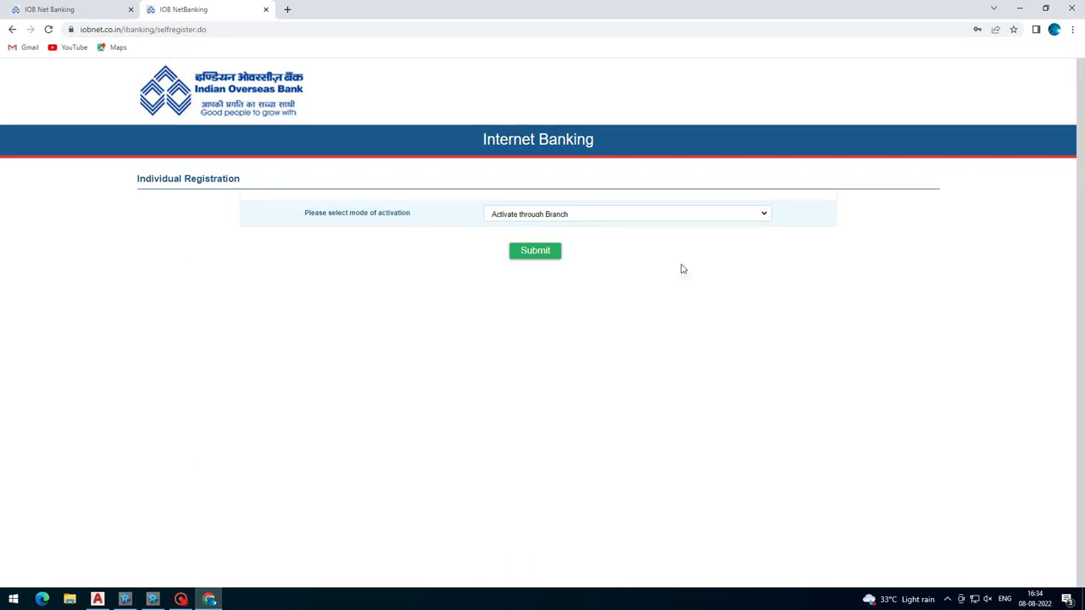
- Choose 'Activate through Debit Card' as the mode of activation and submit it
{"action": "left_click", "coordinate": [538, 219]}
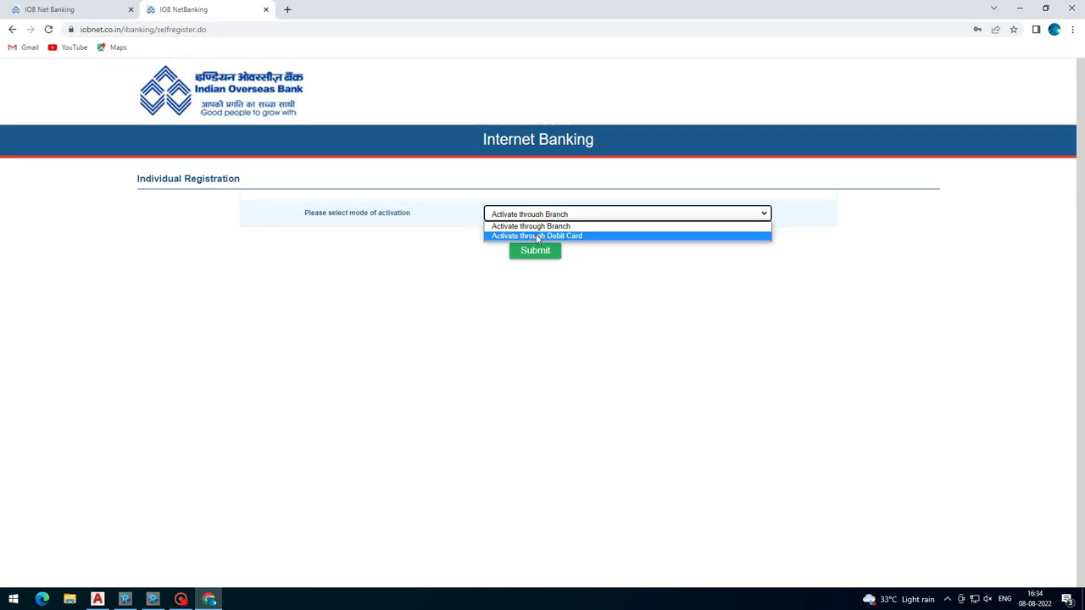
{"action": "left_click", "coordinate": [537, 237]}
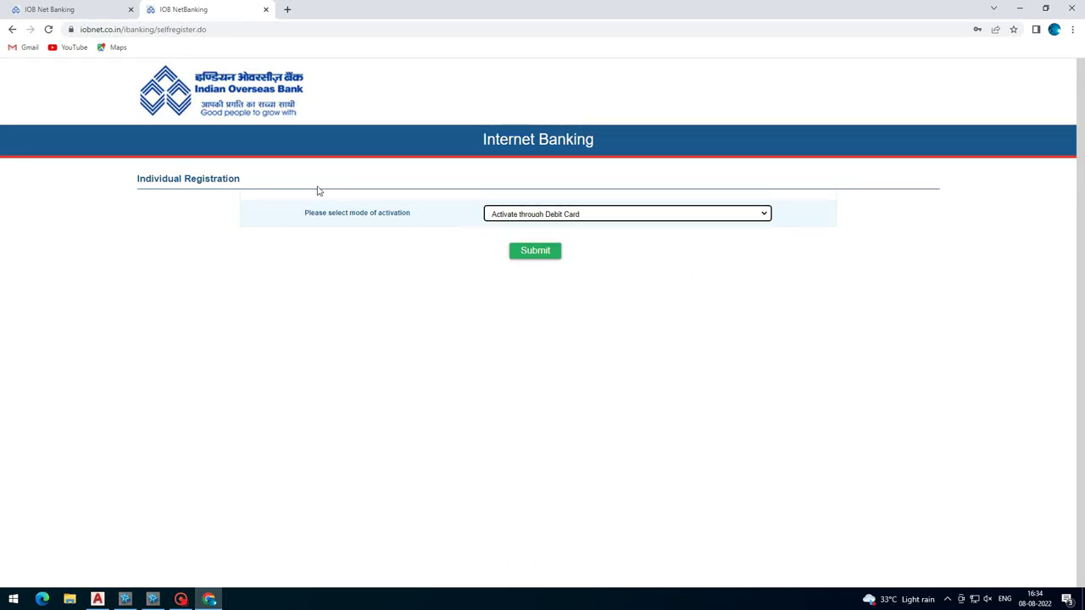
{"action": "left_click", "coordinate": [522, 252]}
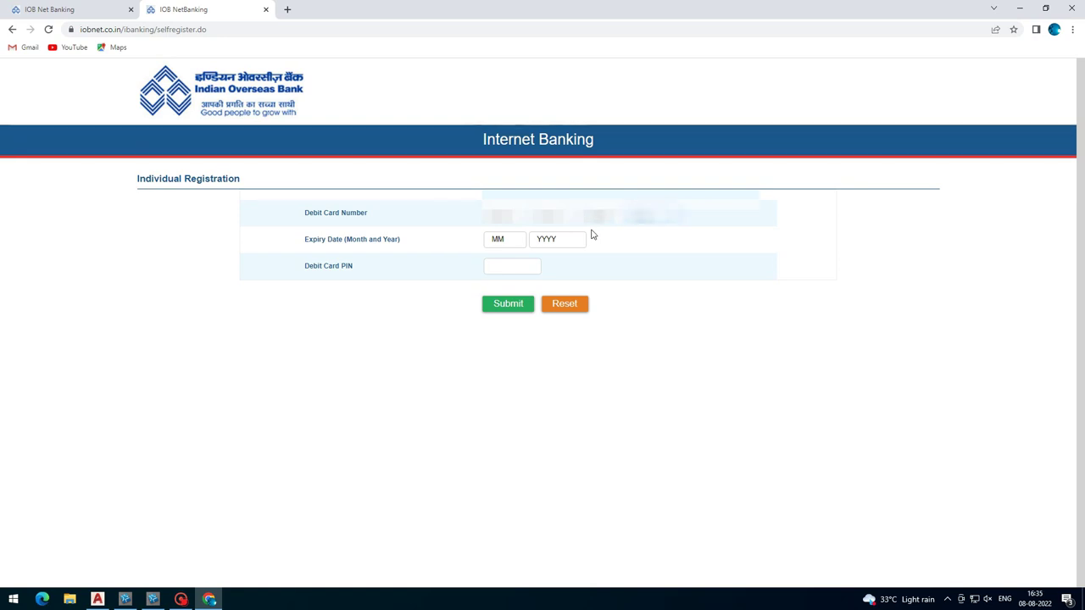
- Enter expiry month 12 and the 4-digit debit card PIN, then submit
{"action": "key", "text": "Tab"}
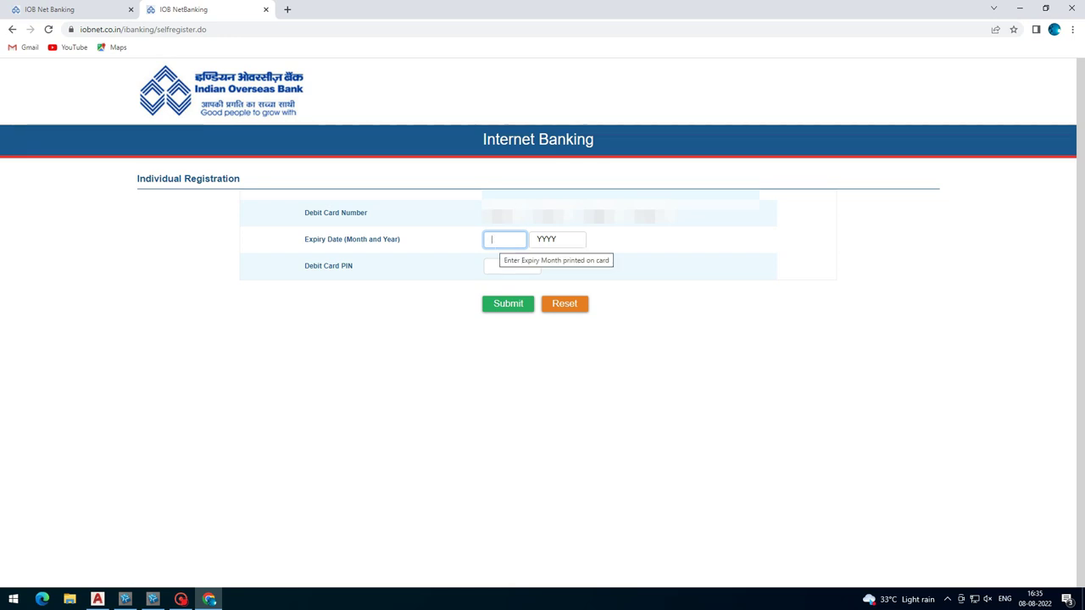
{"action": "type", "text": "12"}
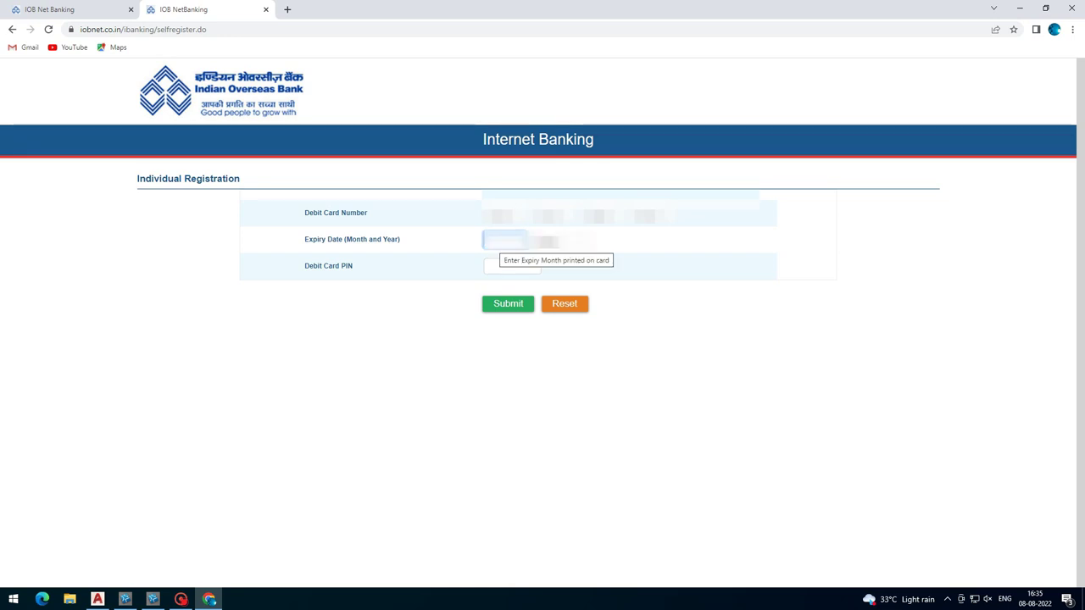
{"action": "key", "text": "Tab"}
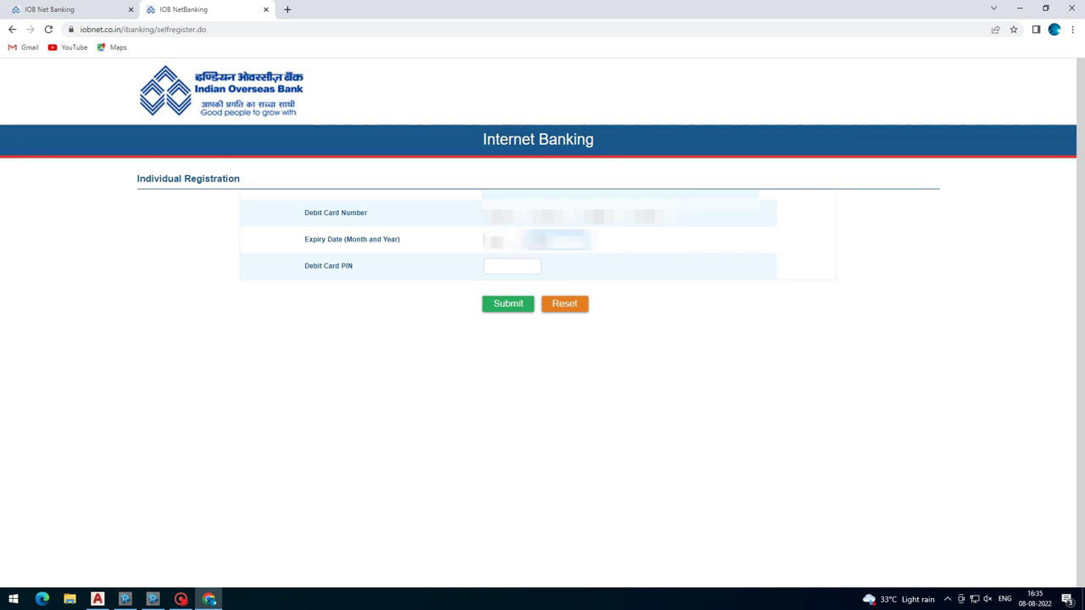
{"action": "left_click", "coordinate": [512, 266]}
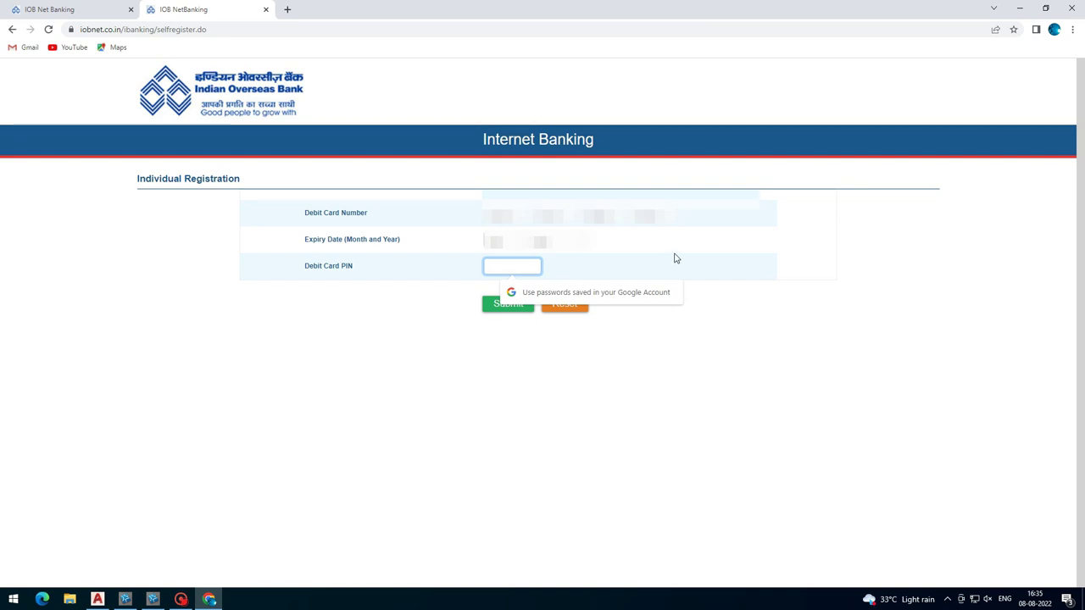
{"action": "type", "text": "****"}
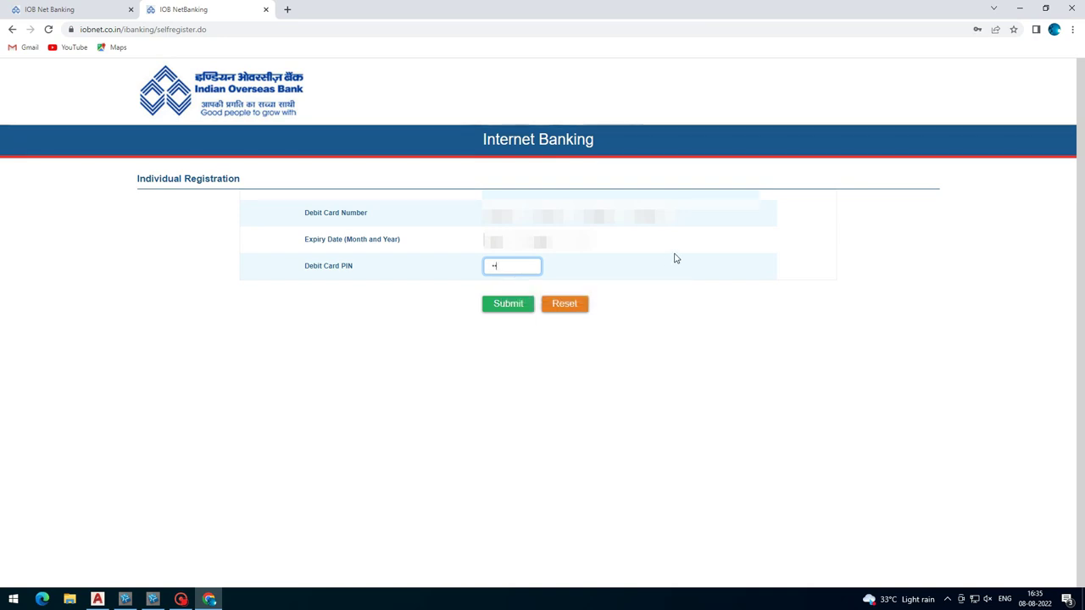
{"action": "left_click", "coordinate": [517, 305]}
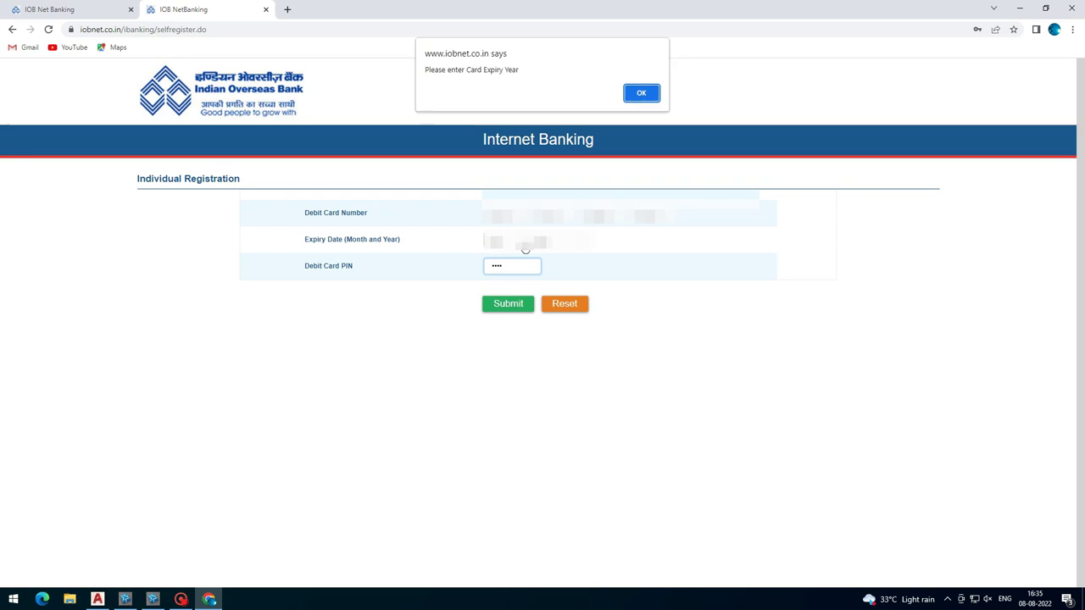
- Dismiss the missing expiry year warnings while retrying the expiry year and resubmitting
{"action": "left_click", "coordinate": [640, 94]}
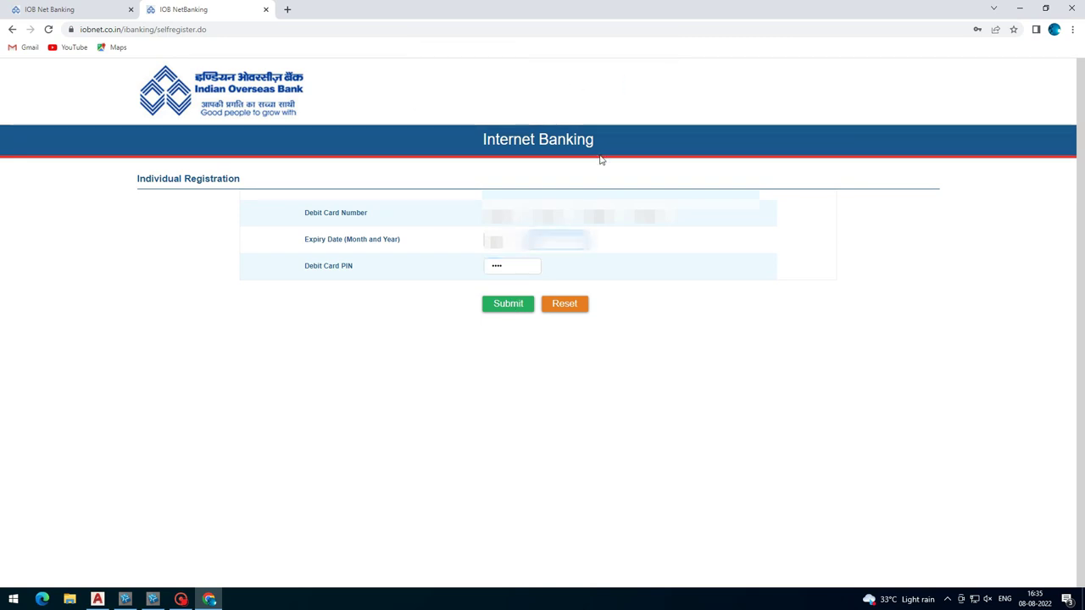
{"action": "left_click", "coordinate": [559, 242]}
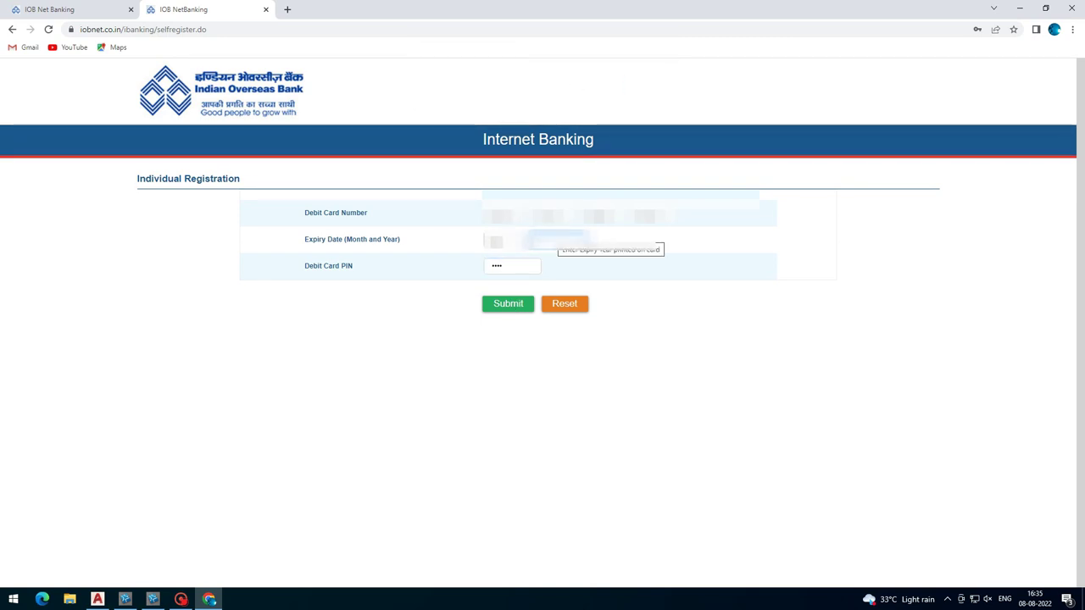
{"action": "left_click", "coordinate": [505, 241]}
{"action": "key", "text": "Tab"}
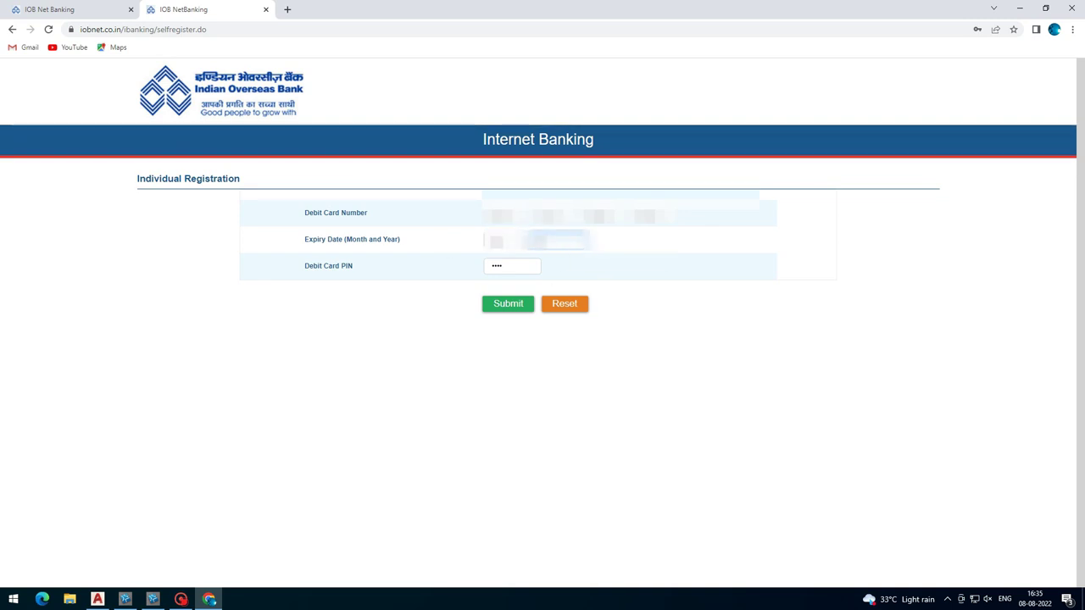
{"action": "left_click", "coordinate": [500, 307]}
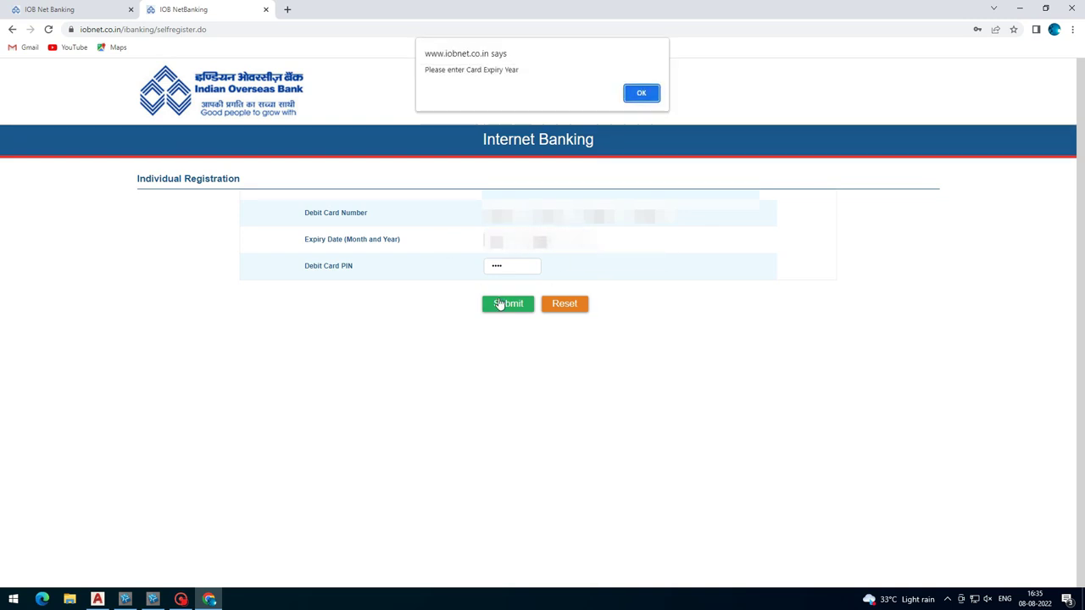
{"action": "left_click", "coordinate": [646, 93]}
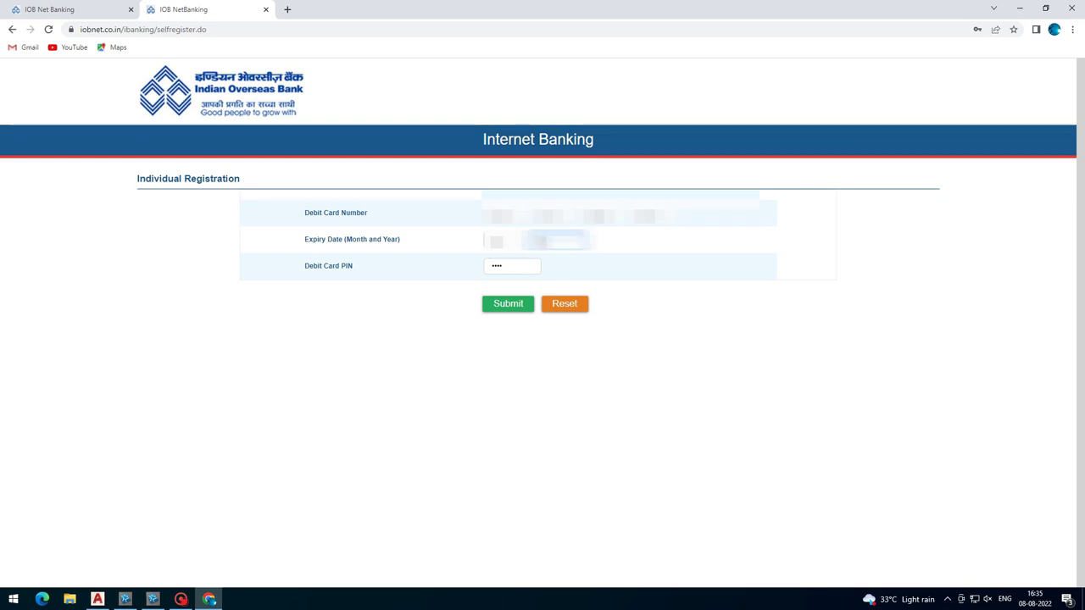
{"action": "left_click", "coordinate": [501, 312]}
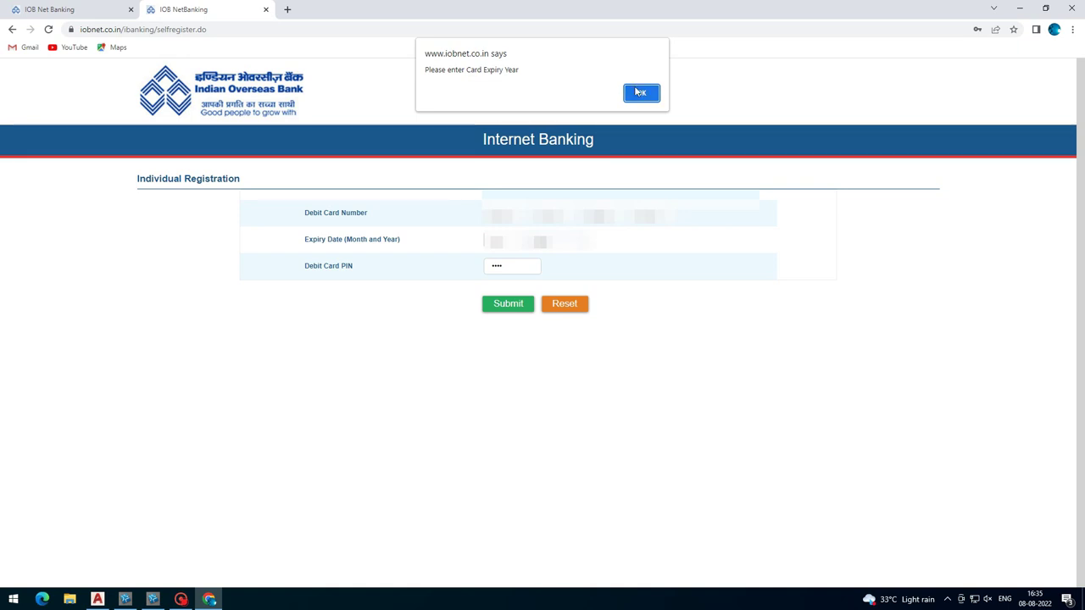
{"action": "key", "text": "Return"}
- Complete the expiry month and year and PIN, then submit the debit card details
{"action": "left_click", "coordinate": [513, 251]}
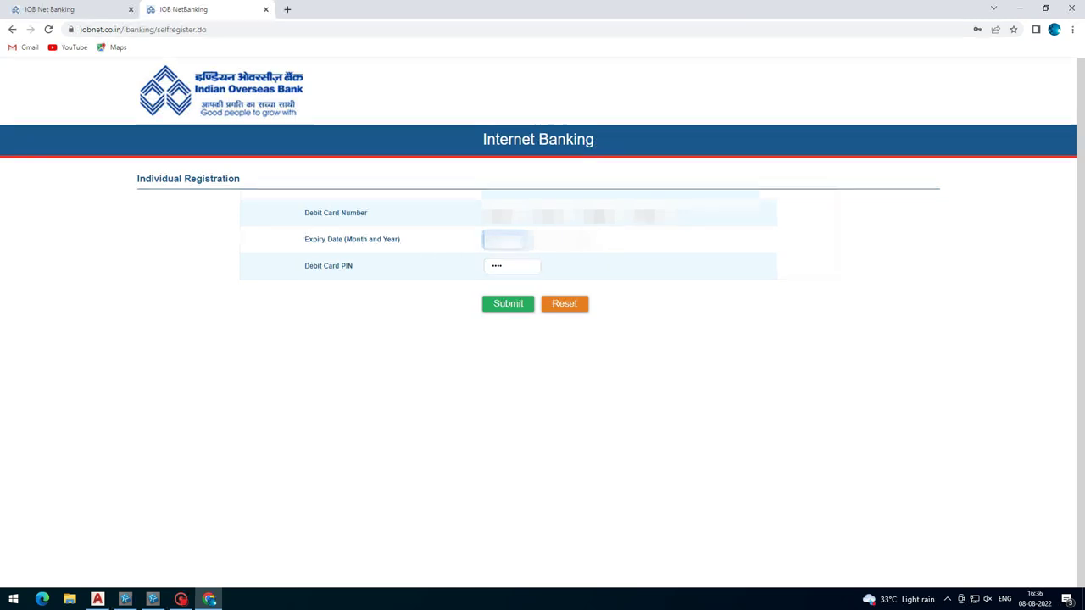
{"action": "left_click", "coordinate": [555, 241]}
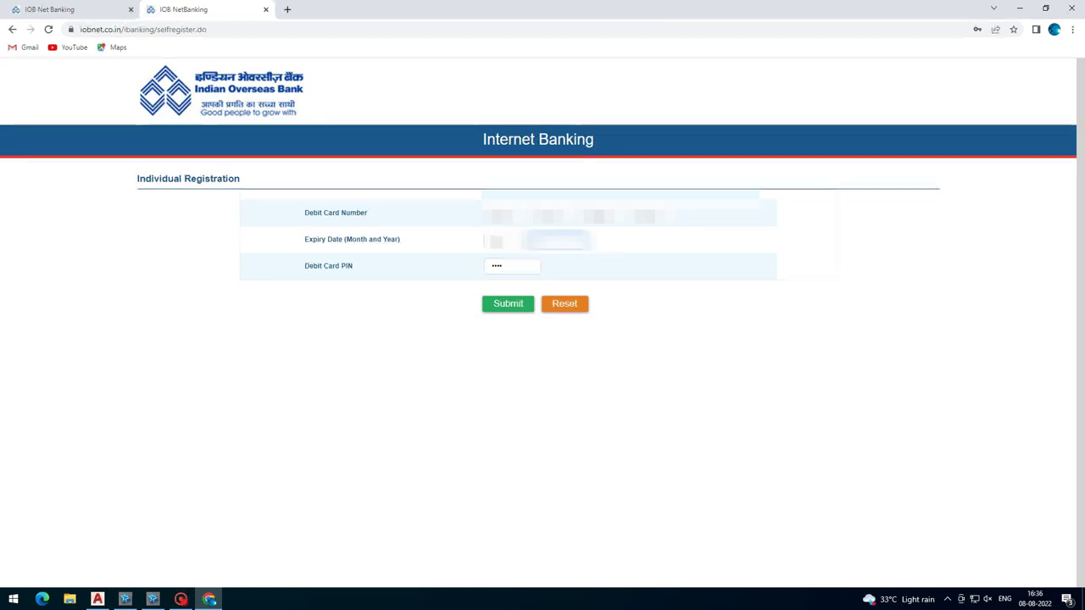
{"action": "left_click", "coordinate": [513, 266]}
{"action": "left_click", "coordinate": [509, 307]}
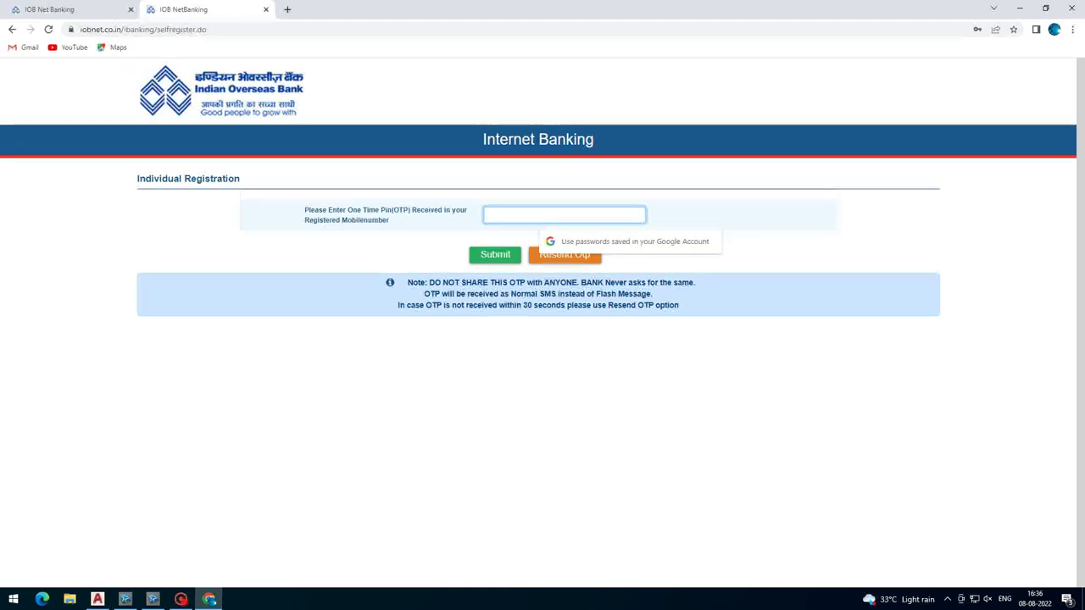
- Submit the SMS one-time PIN and decline Chrome's offer to save the password
{"action": "left_click", "coordinate": [501, 259]}
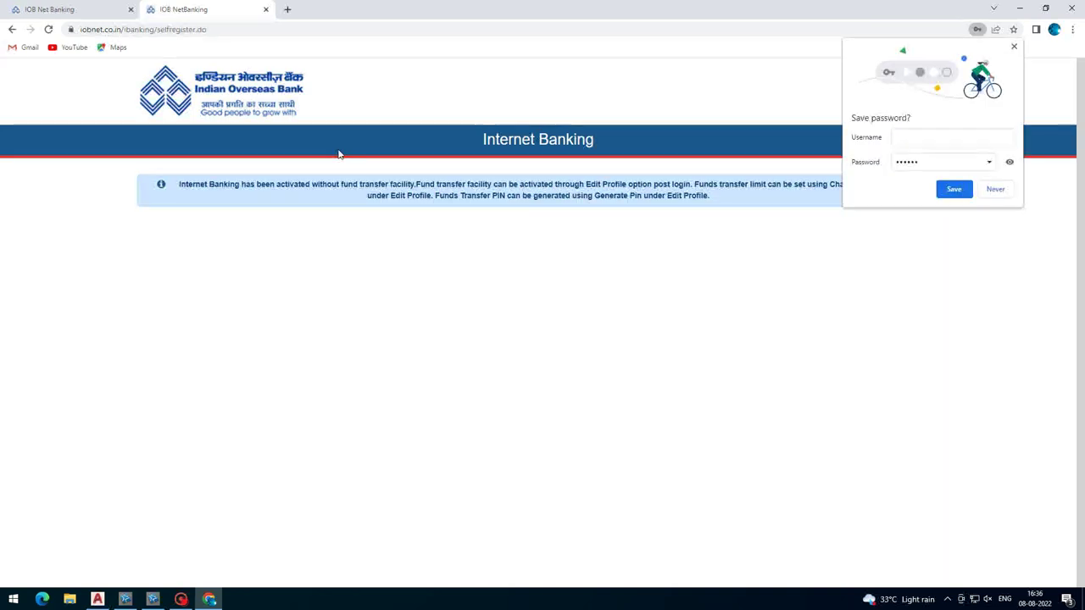
{"action": "left_click", "coordinate": [999, 190]}
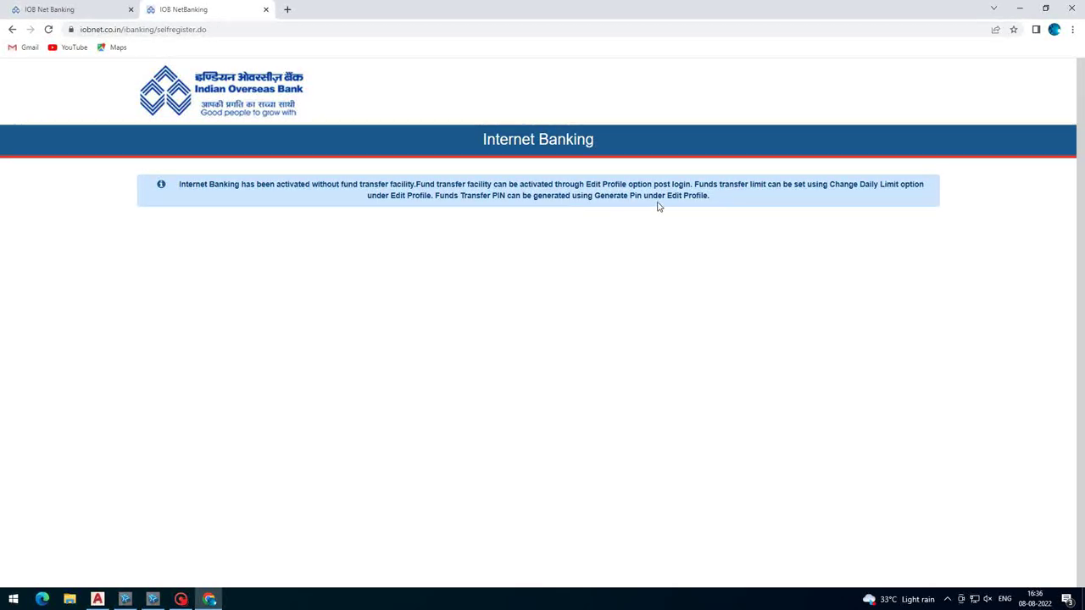
- Return to the bank home page tab and enter the login ID and password on Personal Login
{"action": "left_click", "coordinate": [82, 8]}
{"action": "left_click", "coordinate": [757, 176]}
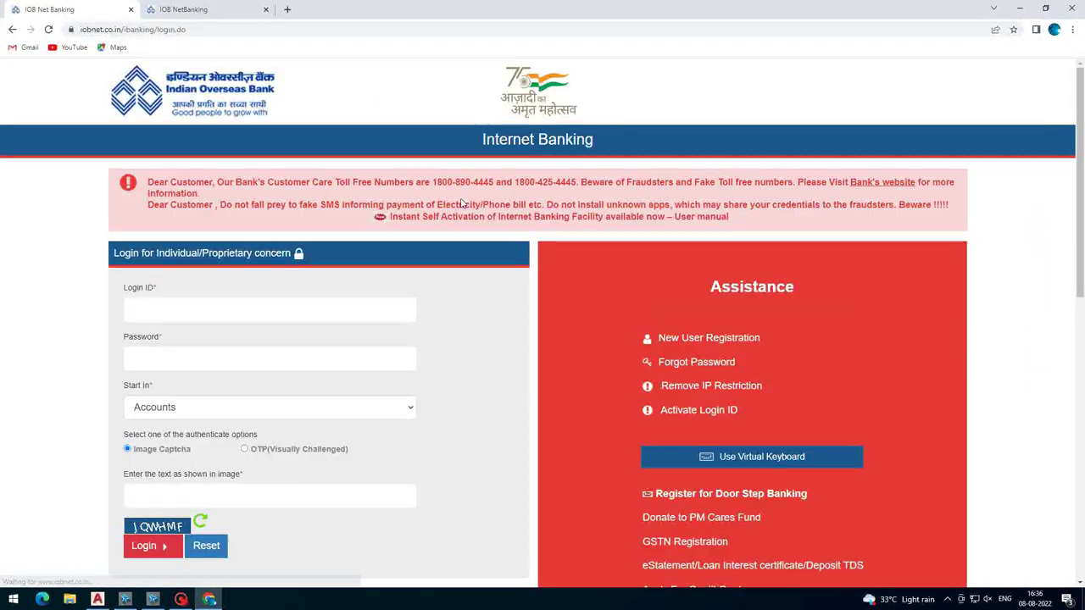
{"action": "left_click", "coordinate": [280, 311]}
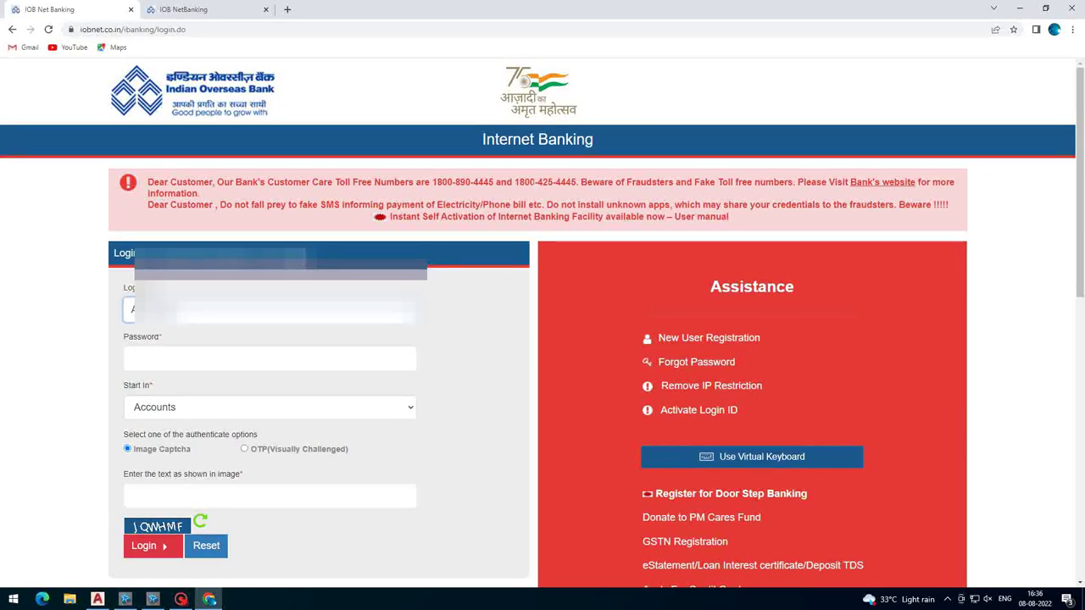
{"action": "left_click", "coordinate": [297, 355]}
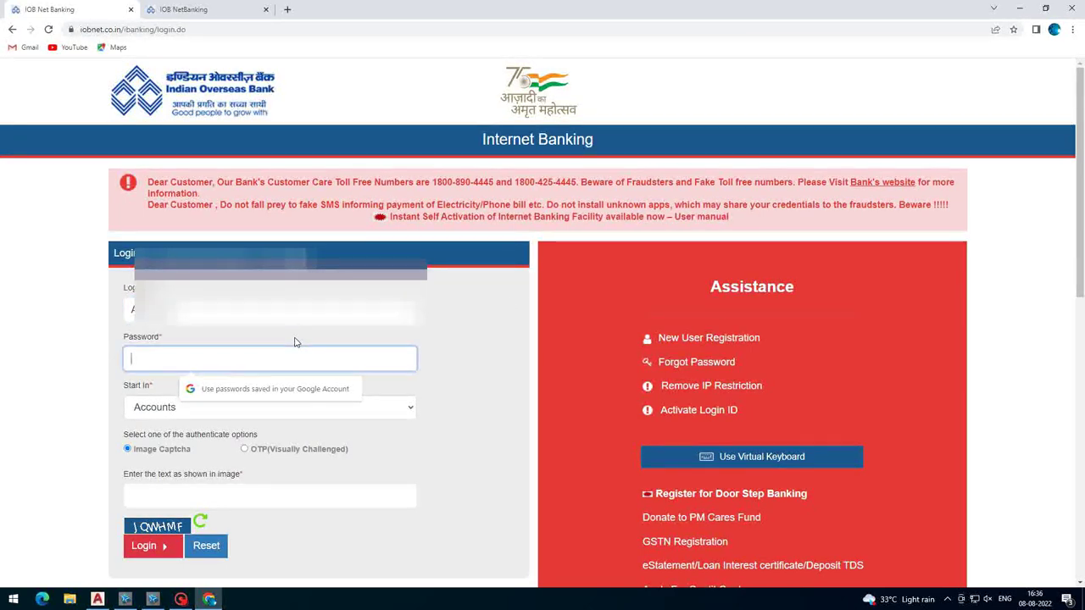
{"action": "type", "text": "•••••••"}
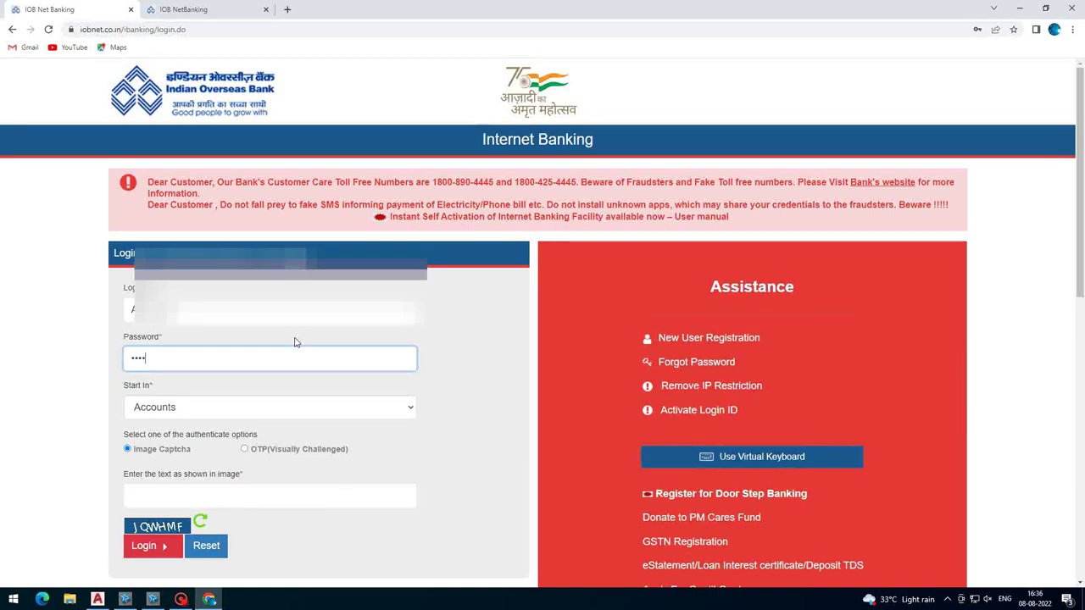
{"action": "type", "text": "••••"}
- Keep Accounts as the Start In page and type the image verification text
{"action": "left_click", "coordinate": [191, 411]}
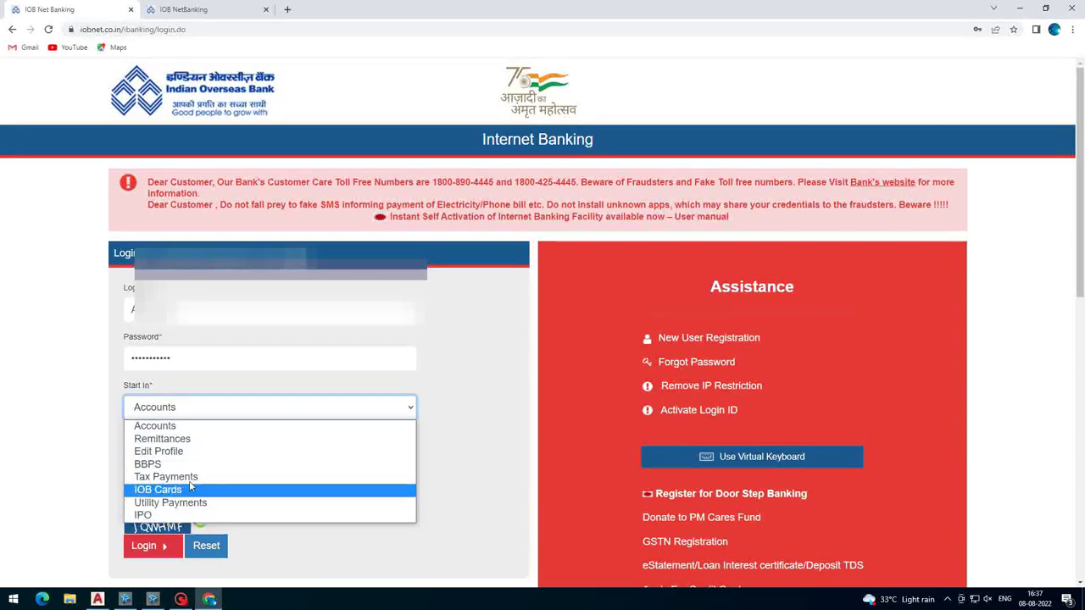
{"action": "left_click", "coordinate": [156, 426]}
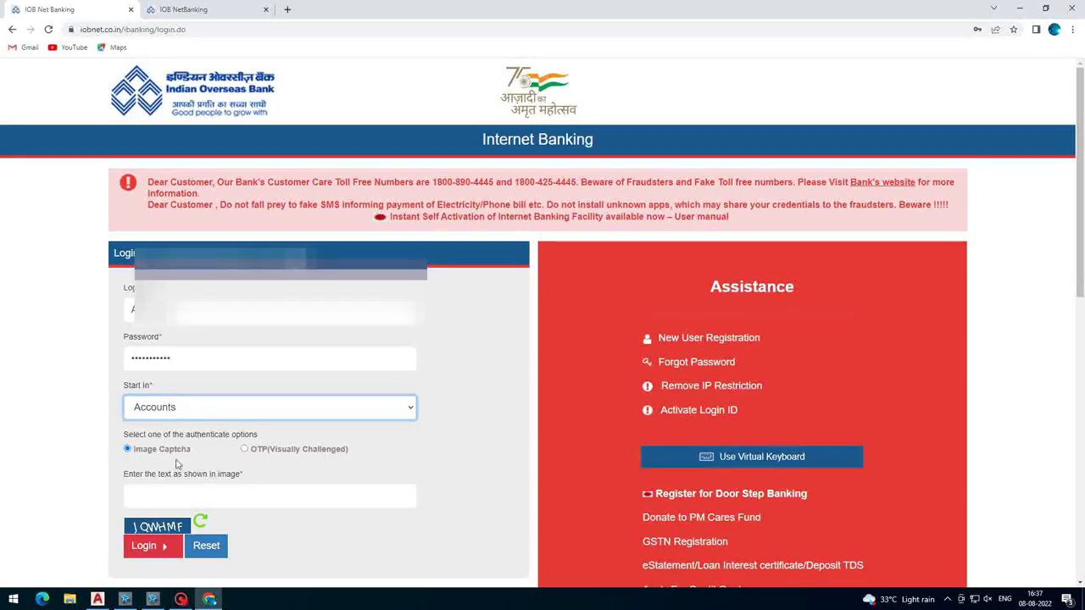
{"action": "scroll", "coordinate": [155, 426], "scroll_direction": "down", "scroll_amount": 1}
{"action": "left_click", "coordinate": [321, 430]}
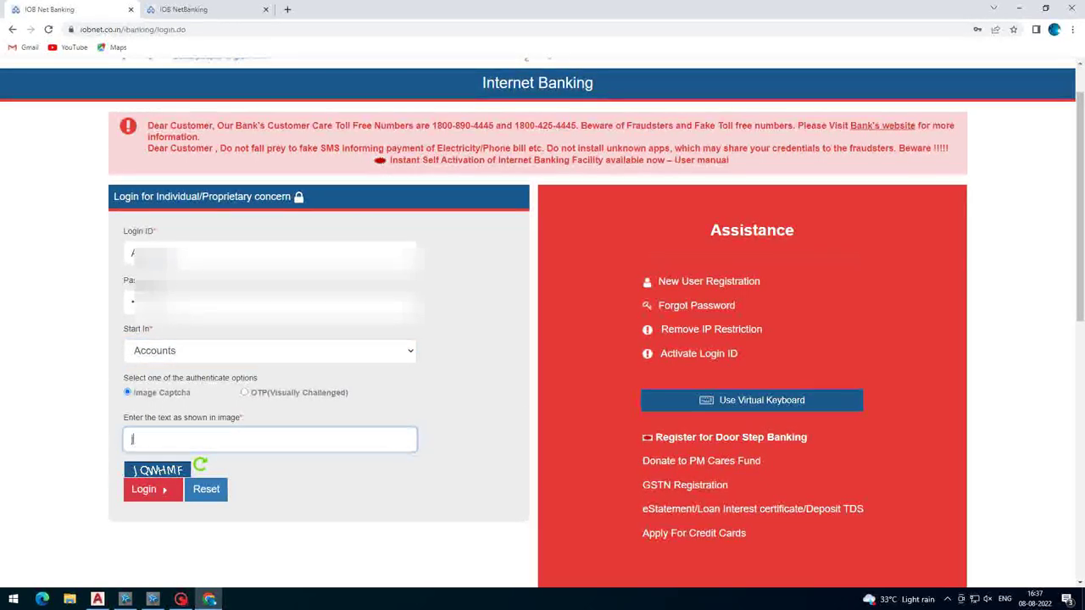
{"action": "type", "text": "JQWHM"}
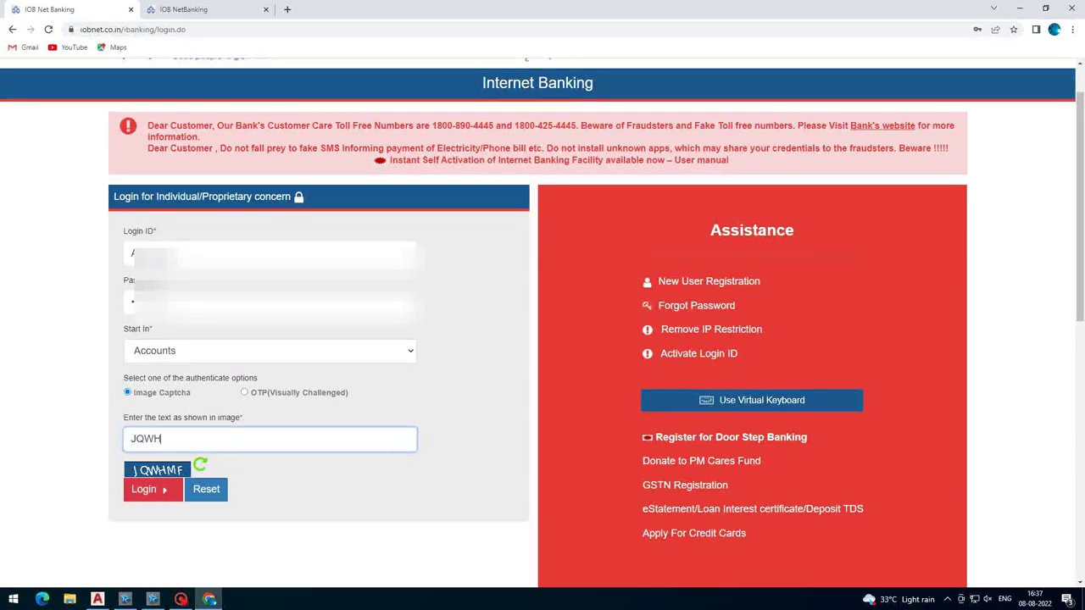
{"action": "type", "text": "F"}
- Attempt login, then after the invalid-login error re-enter the login ID and password
{"action": "left_click", "coordinate": [149, 488]}
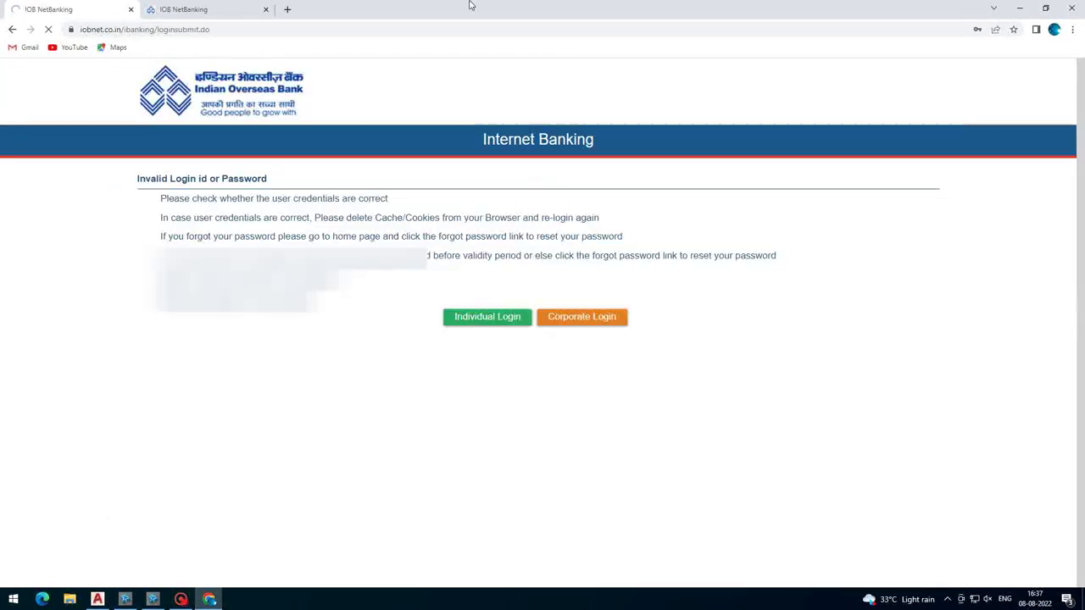
{"action": "left_click", "coordinate": [472, 322]}
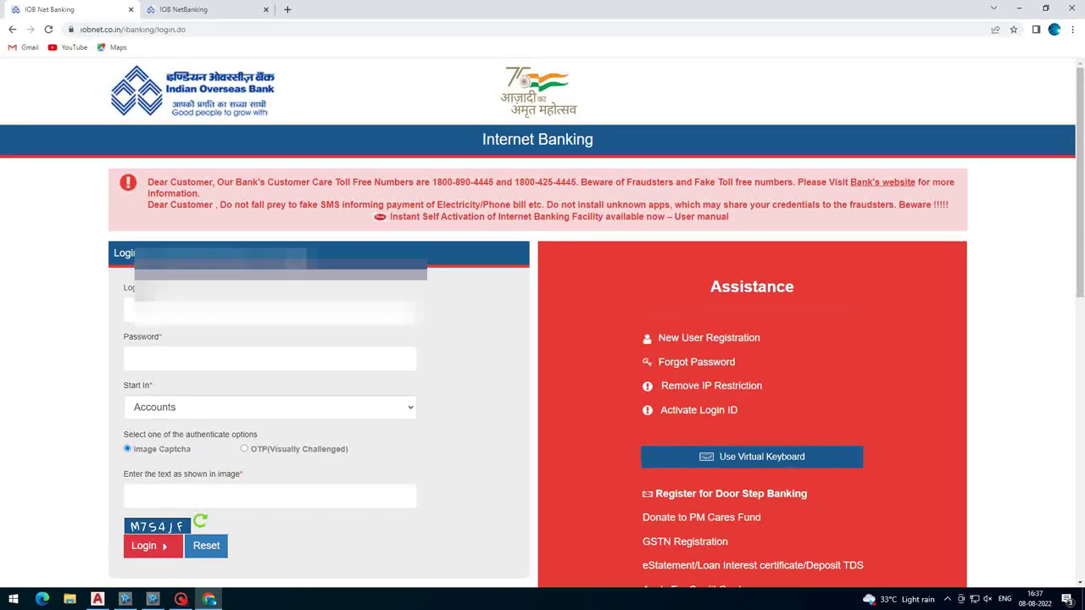
{"action": "scroll", "coordinate": [542, 317], "scroll_direction": "down", "scroll_amount": 1}
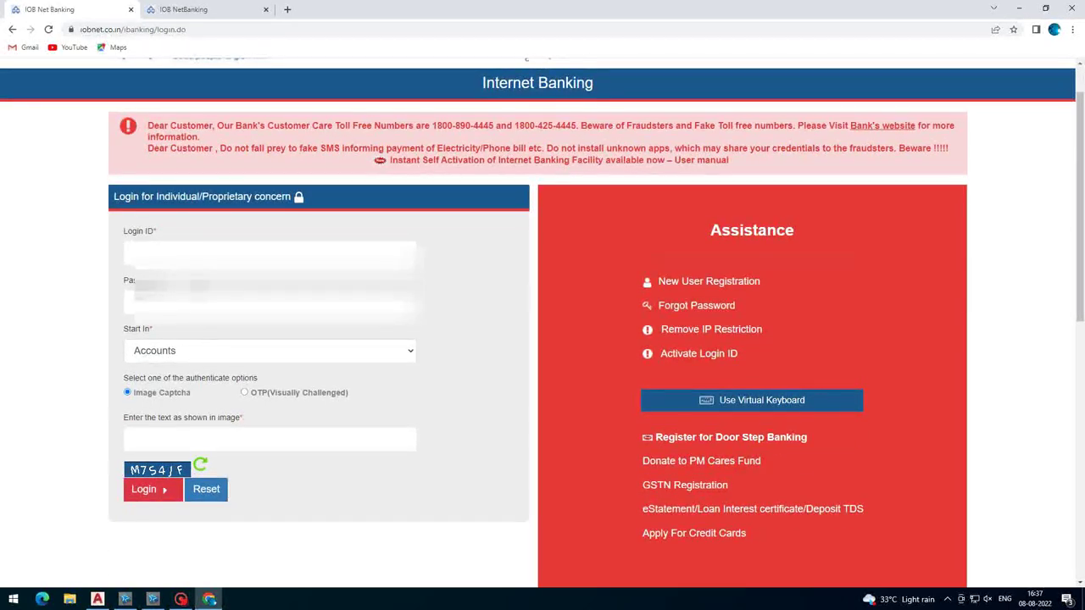
{"action": "key", "text": "BackSpace"}
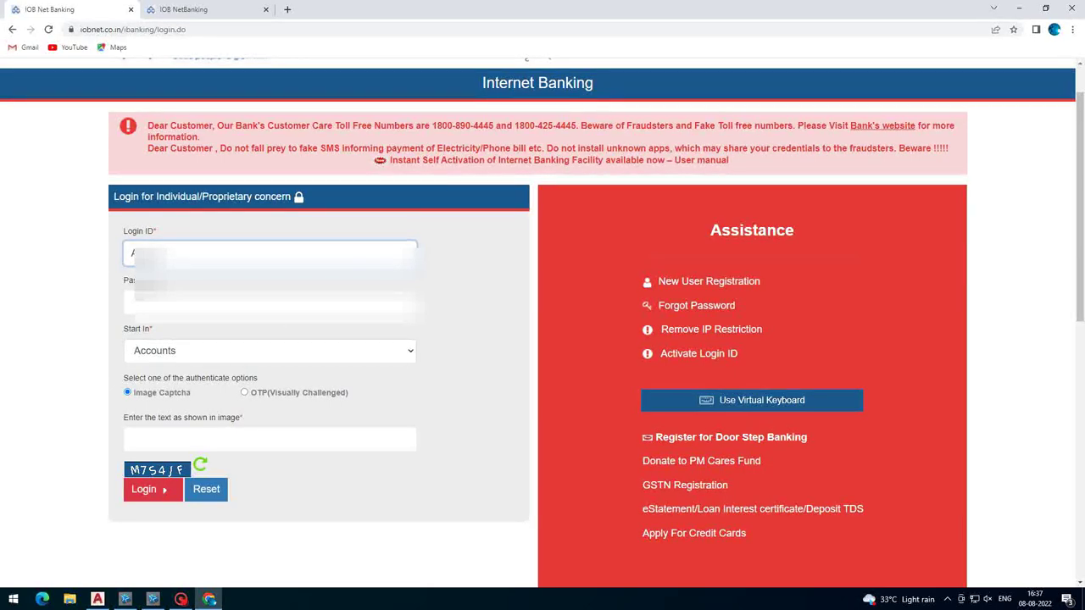
{"action": "key", "text": "Tab"}
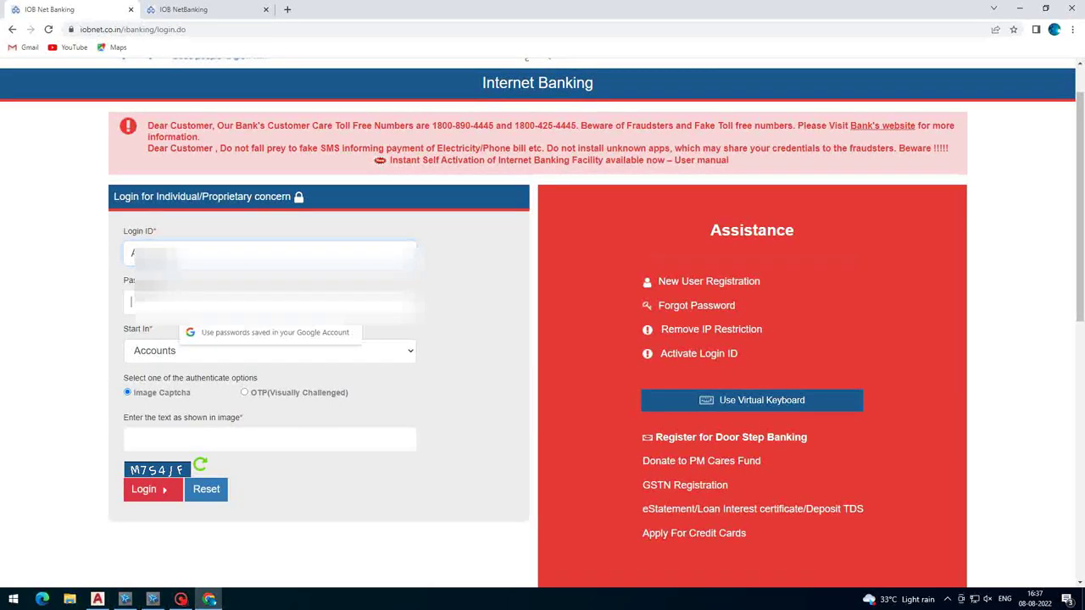
{"action": "type", "text": "•"}
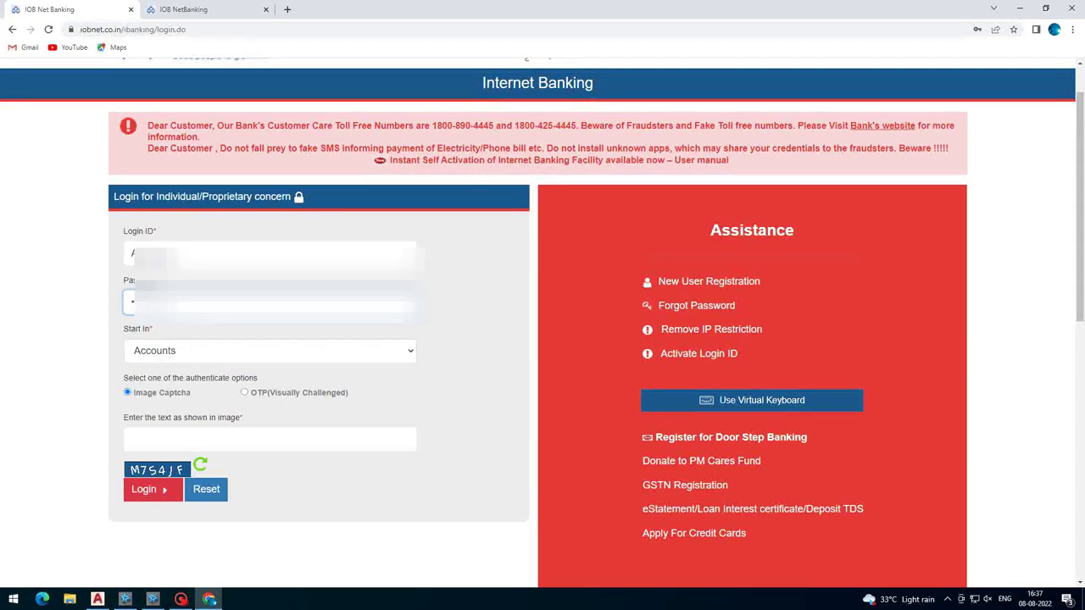
- Set Start In to Edit Profile, enter the image verification text and log in
{"action": "left_click", "coordinate": [182, 350]}
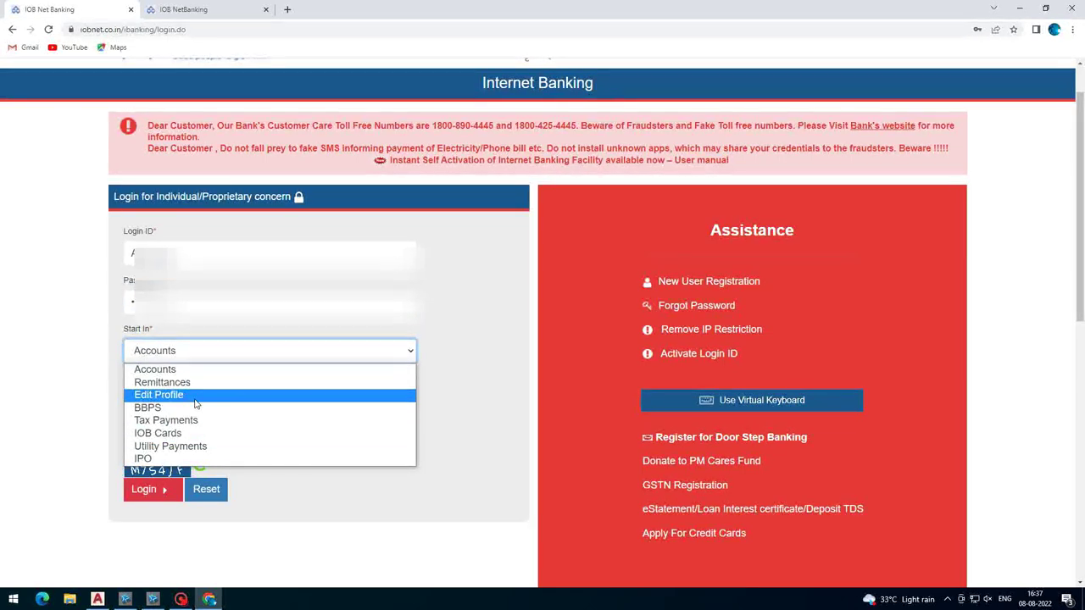
{"action": "left_click", "coordinate": [195, 395]}
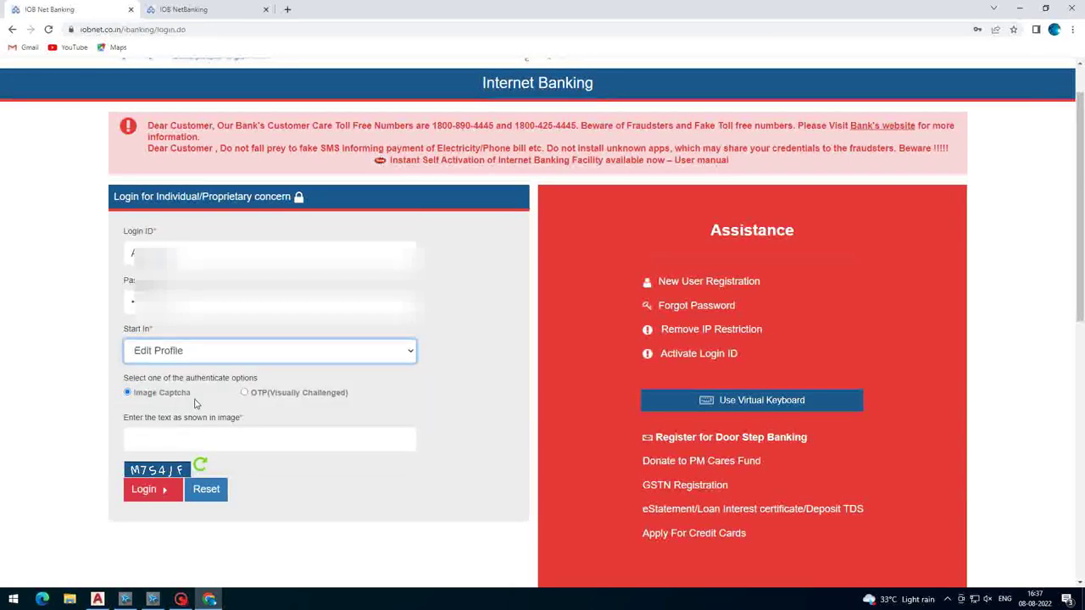
{"action": "left_click", "coordinate": [135, 440]}
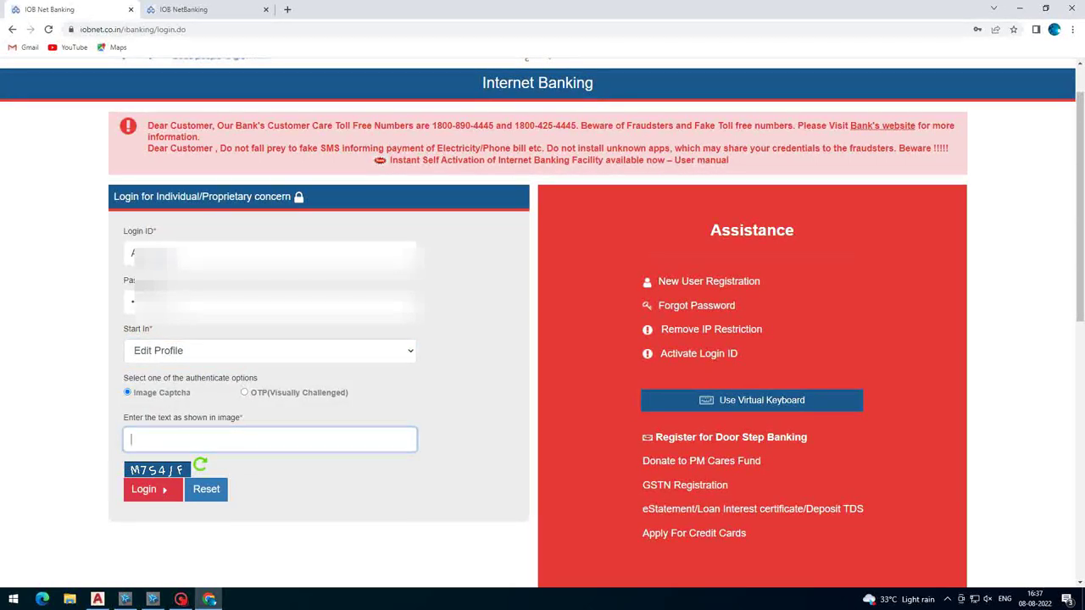
{"action": "type", "text": "m7S4JF"}
{"action": "left_click", "coordinate": [157, 491]}
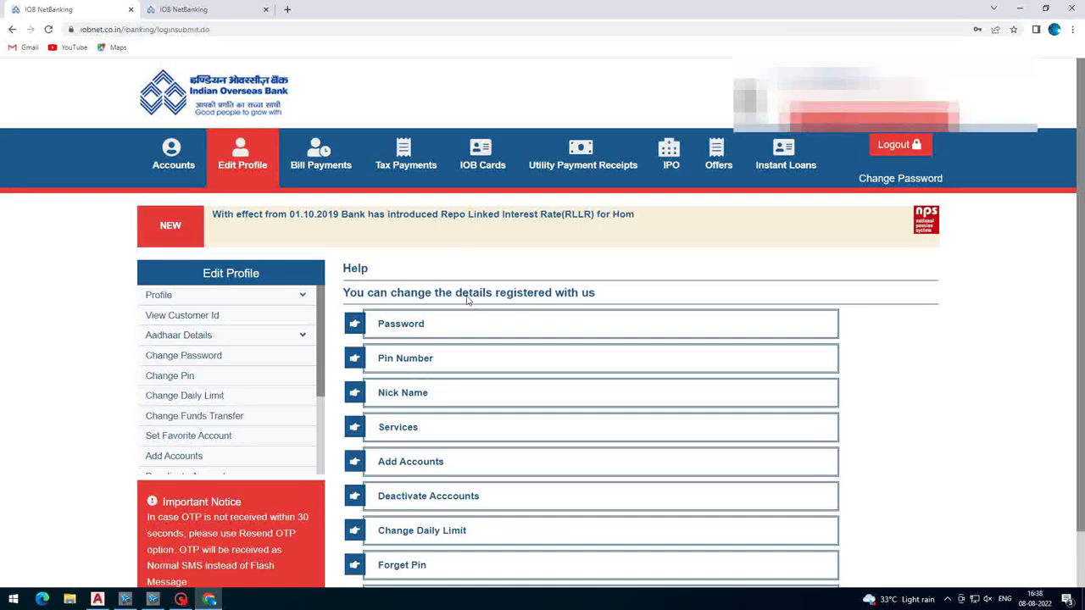
- Expand the Profile options and view personal details, customer ID with its linked account, and Aadhaar details
{"action": "scroll", "coordinate": [467, 311], "scroll_direction": "down", "scroll_amount": 1}
{"action": "scroll", "coordinate": [460, 321], "scroll_direction": "up", "scroll_amount": 1}
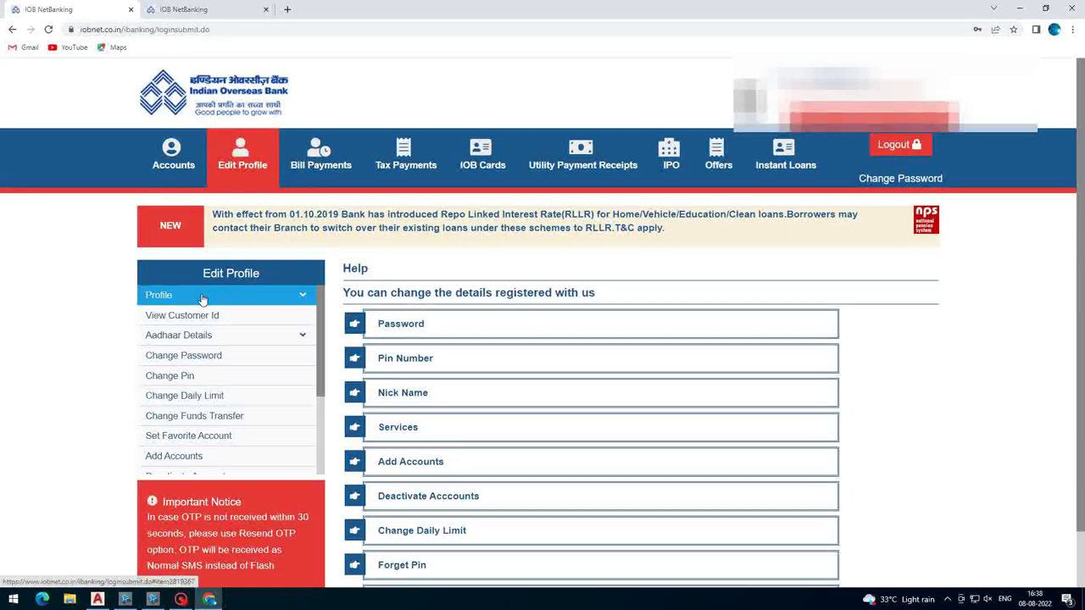
{"action": "left_click", "coordinate": [255, 295]}
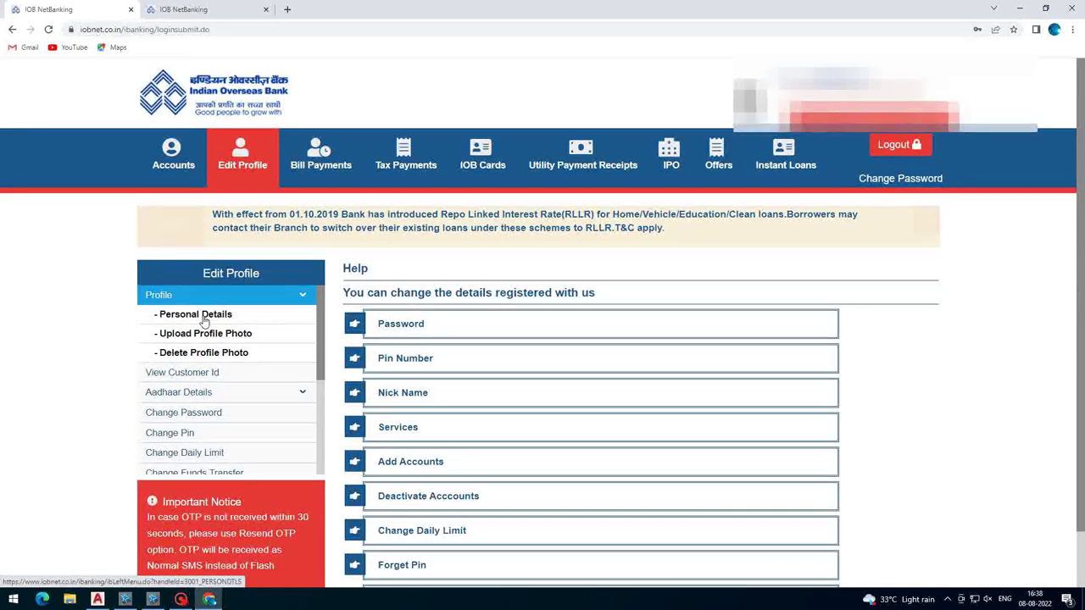
{"action": "left_click", "coordinate": [204, 315]}
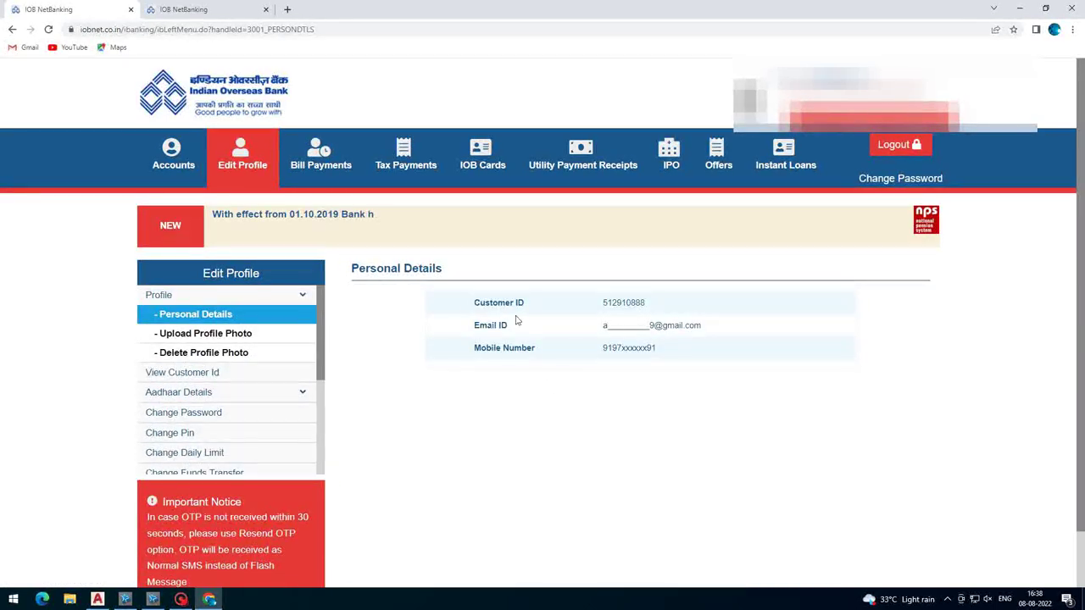
{"action": "left_click", "coordinate": [189, 378]}
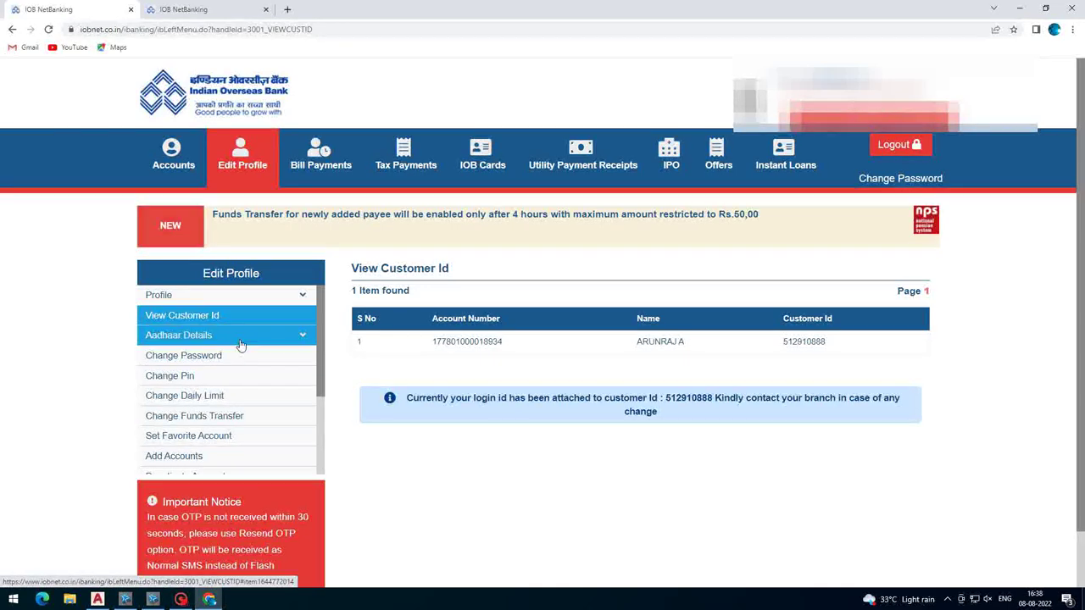
{"action": "left_click", "coordinate": [212, 337]}
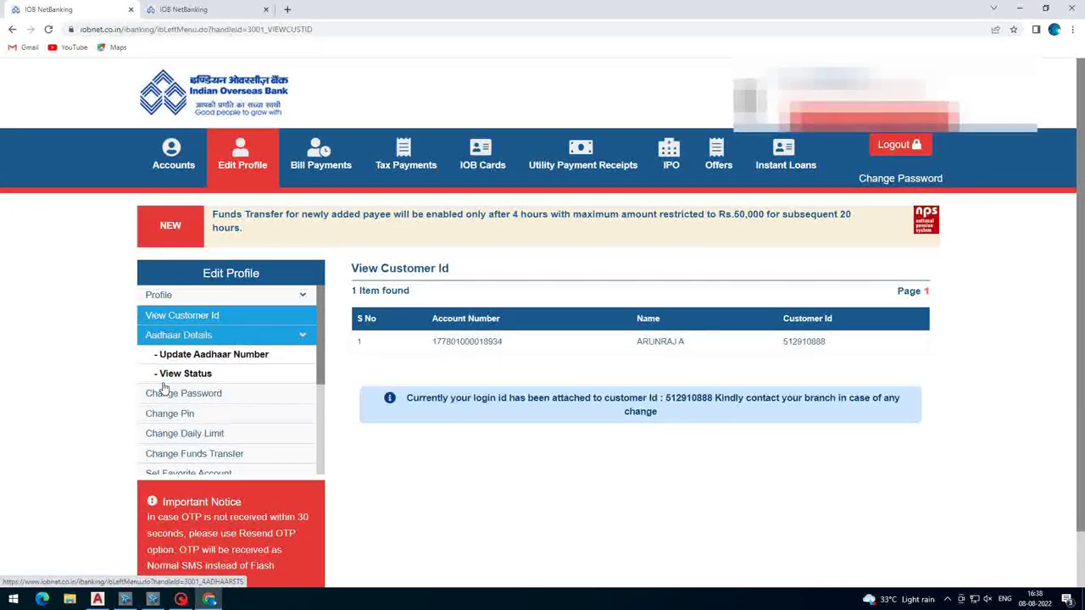
{"action": "scroll", "coordinate": [165, 382], "scroll_direction": "down", "scroll_amount": 1}
- Look through the password, PIN and daily limit forms, then reach Change Funds Transfer
{"action": "left_click", "coordinate": [174, 337]}
{"action": "scroll", "coordinate": [176, 343], "scroll_direction": "down", "scroll_amount": 1}
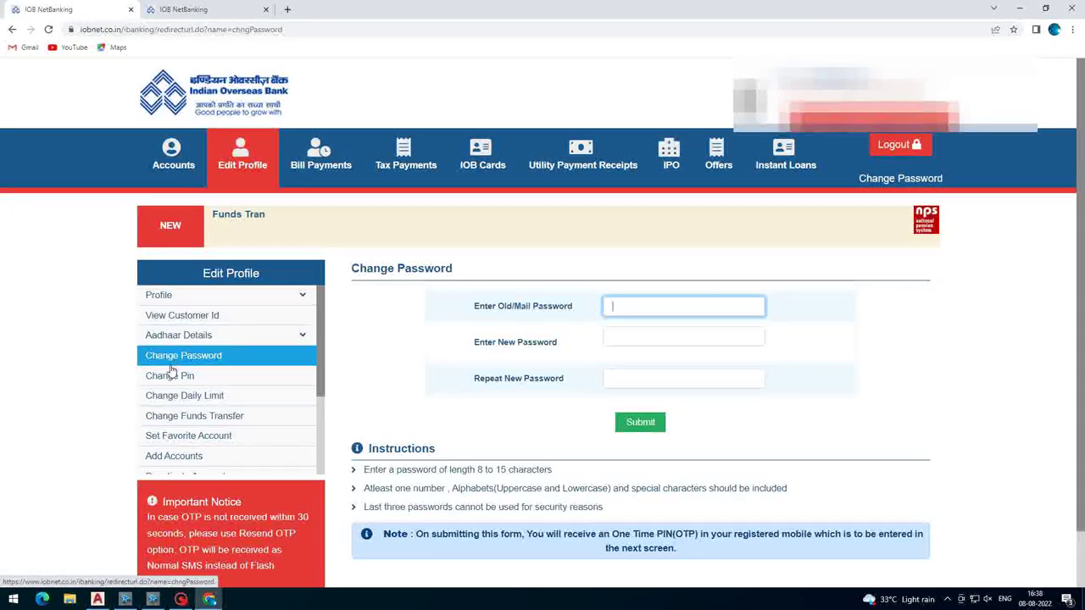
{"action": "left_click", "coordinate": [169, 376]}
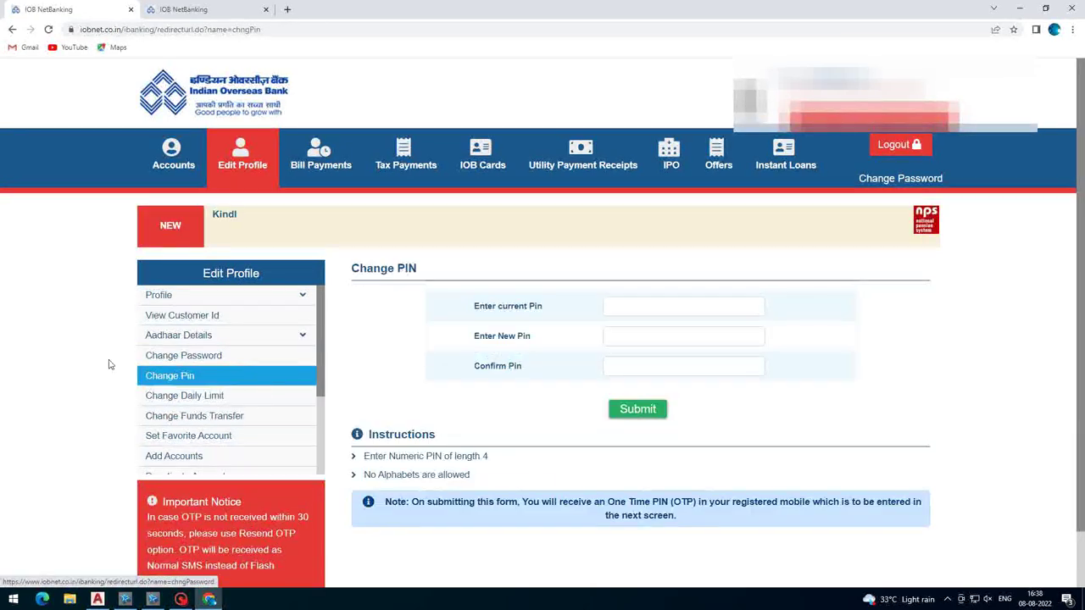
{"action": "left_click", "coordinate": [146, 394]}
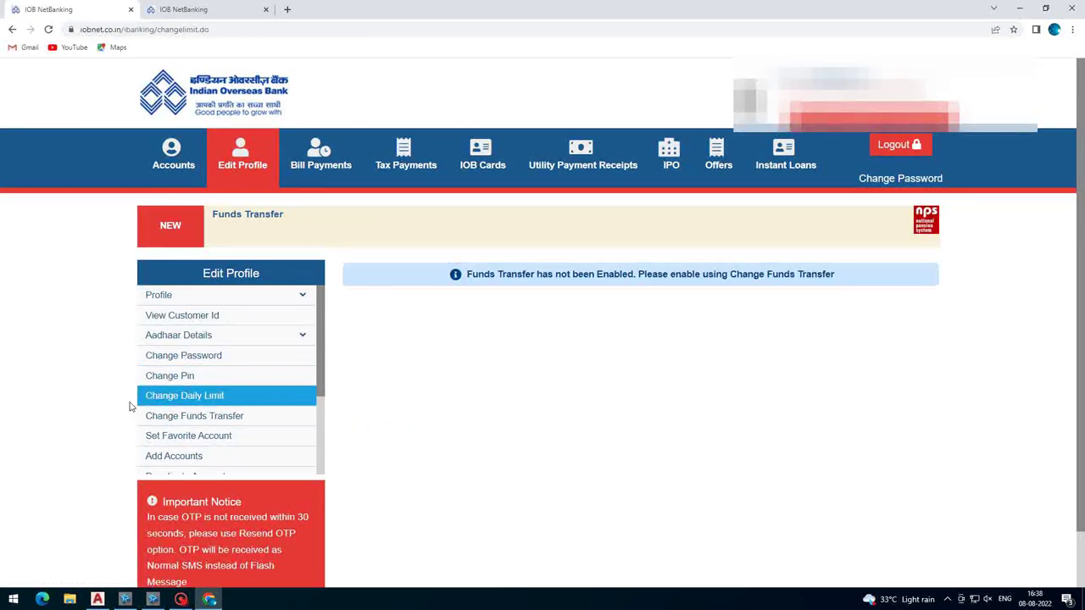
{"action": "left_click", "coordinate": [161, 419]}
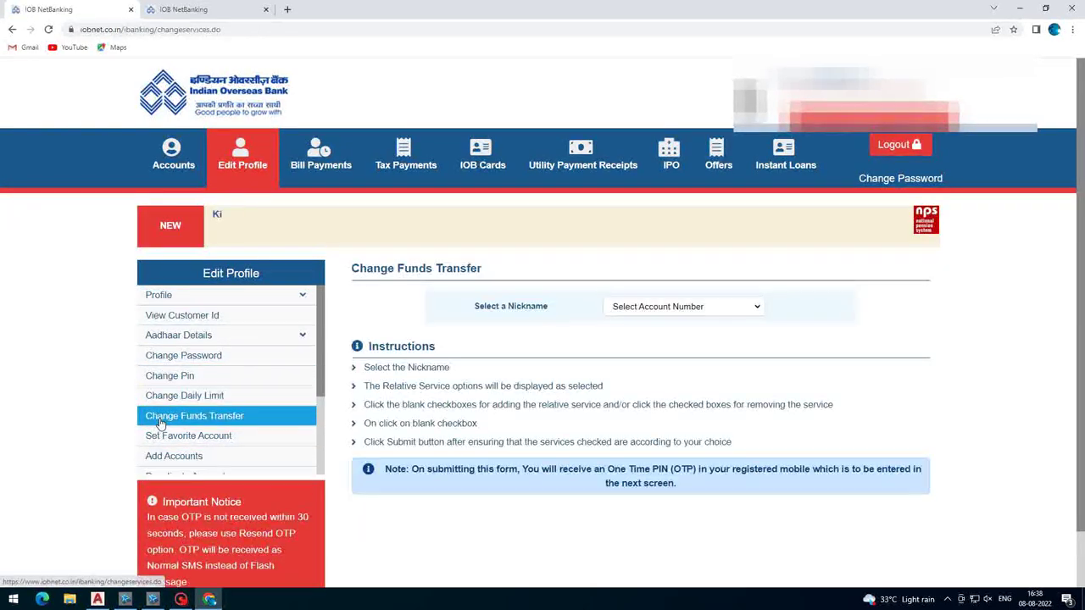
- Choose the account nickname, tick Allow Funds Transfer, submit, and accept the OTP notice
{"action": "left_click", "coordinate": [651, 307]}
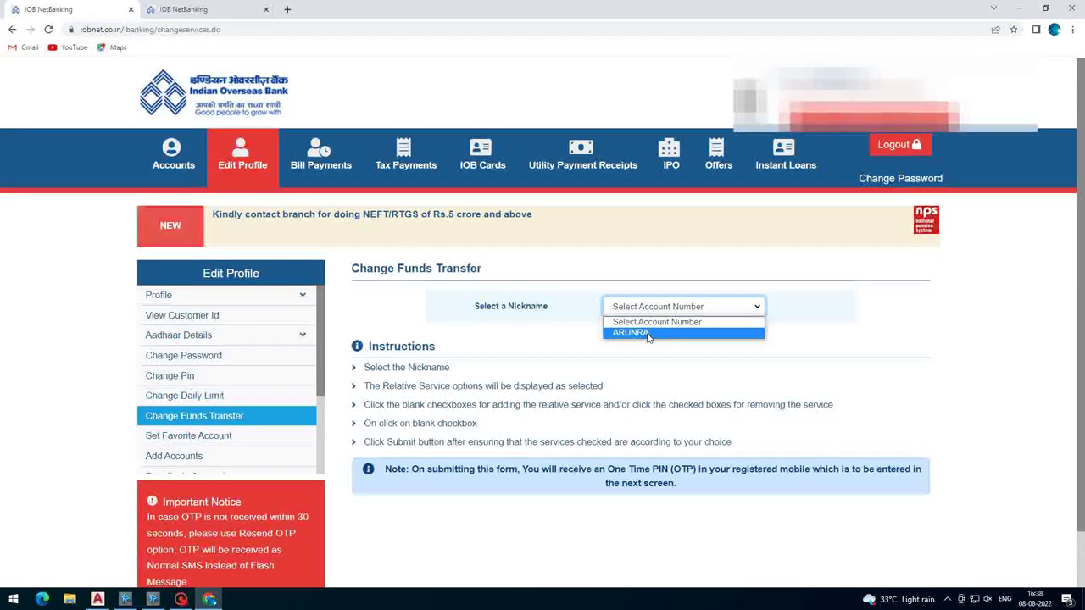
{"action": "left_click", "coordinate": [647, 333]}
{"action": "left_click", "coordinate": [664, 308]}
{"action": "left_click", "coordinate": [647, 335]}
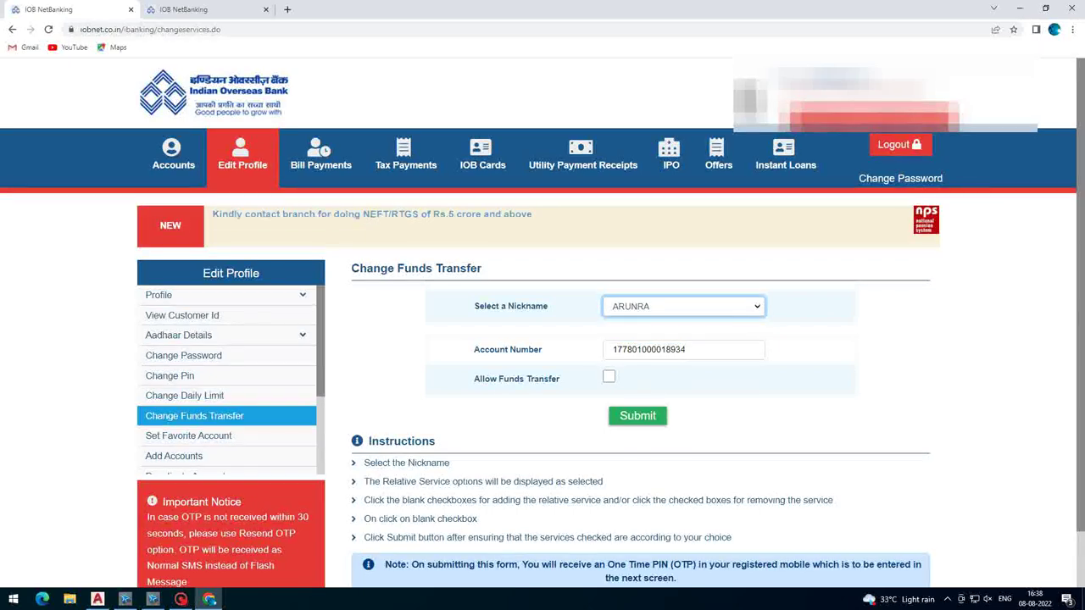
{"action": "left_click", "coordinate": [609, 379]}
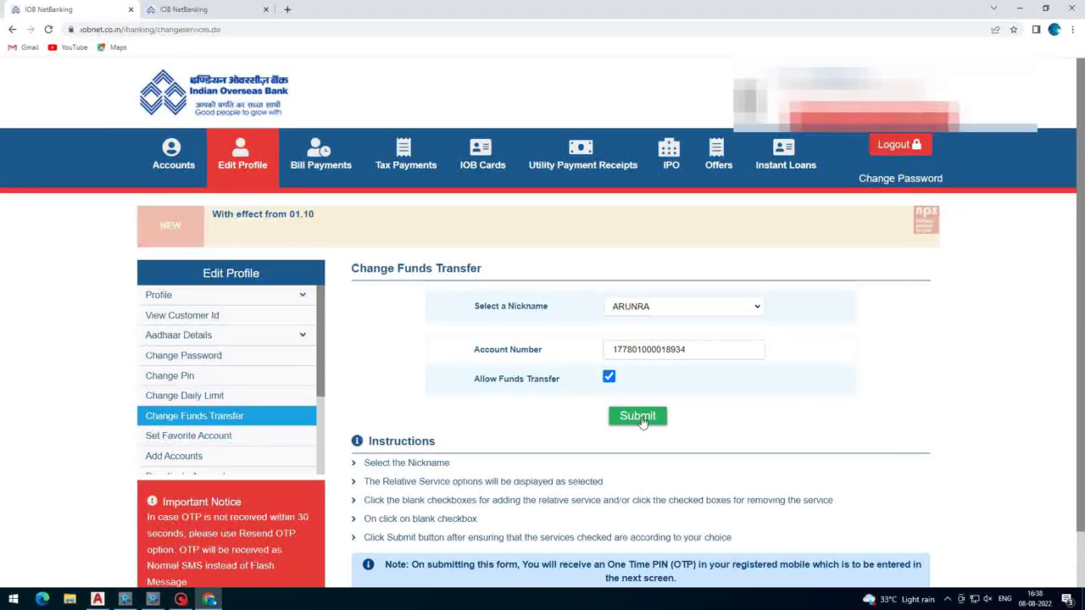
{"action": "left_click", "coordinate": [640, 417]}
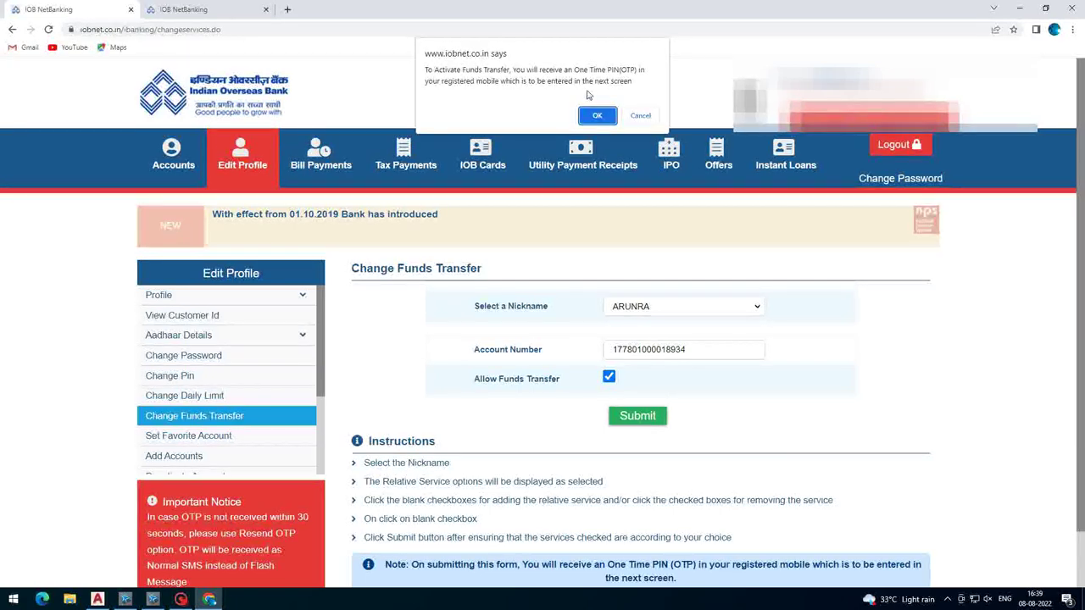
{"action": "left_click", "coordinate": [597, 115]}
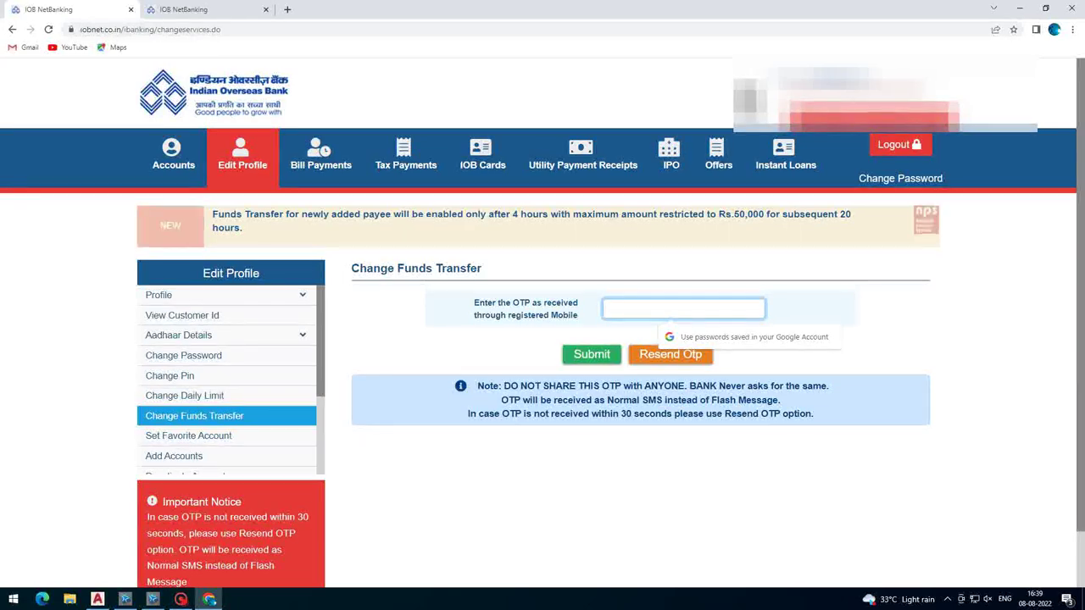
- Submit the received OTP and highlight the 'Funds Transfer activated successfully' confirmation
{"action": "type", "text": "•••"}
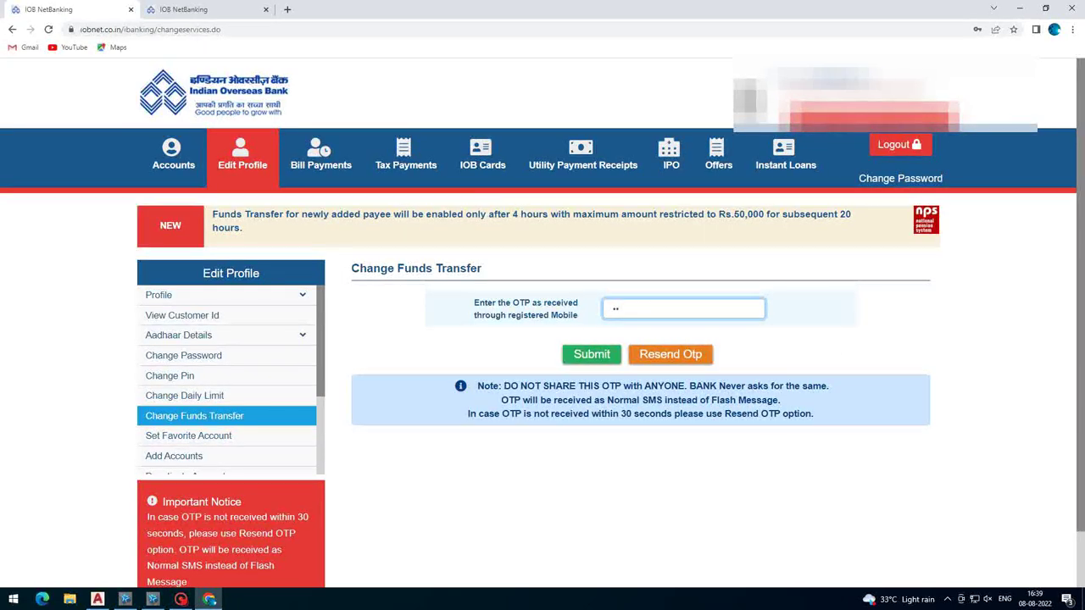
{"action": "type", "text": "••"}
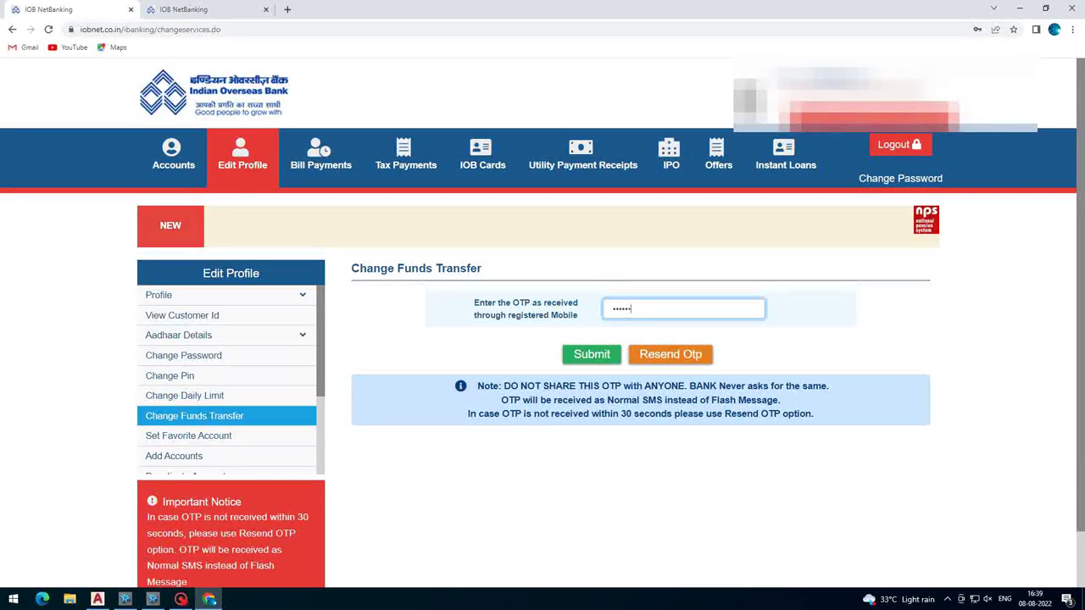
{"action": "left_click", "coordinate": [588, 361]}
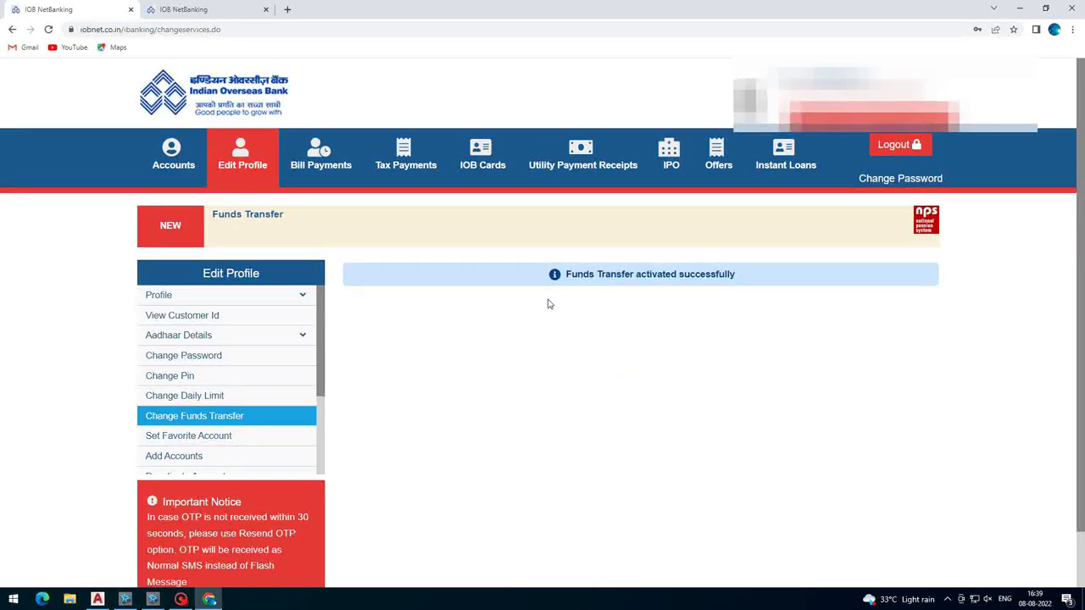
{"action": "left_click_drag", "start_coordinate": [517, 266], "coordinate": [639, 311]}
{"action": "left_click", "coordinate": [610, 300]}
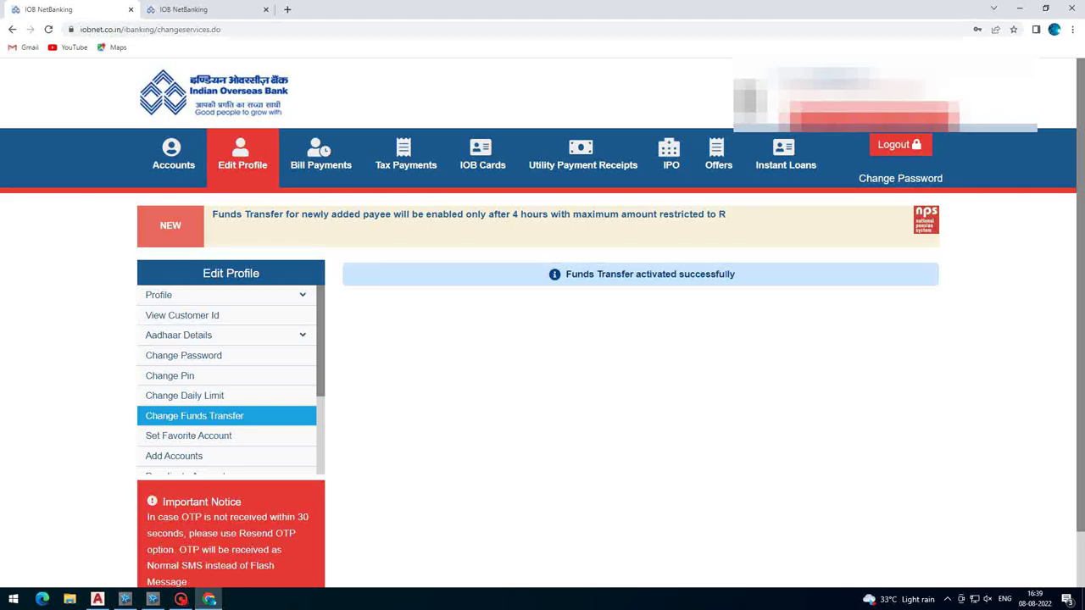
{"action": "left_click_drag", "start_coordinate": [719, 280], "coordinate": [562, 286]}
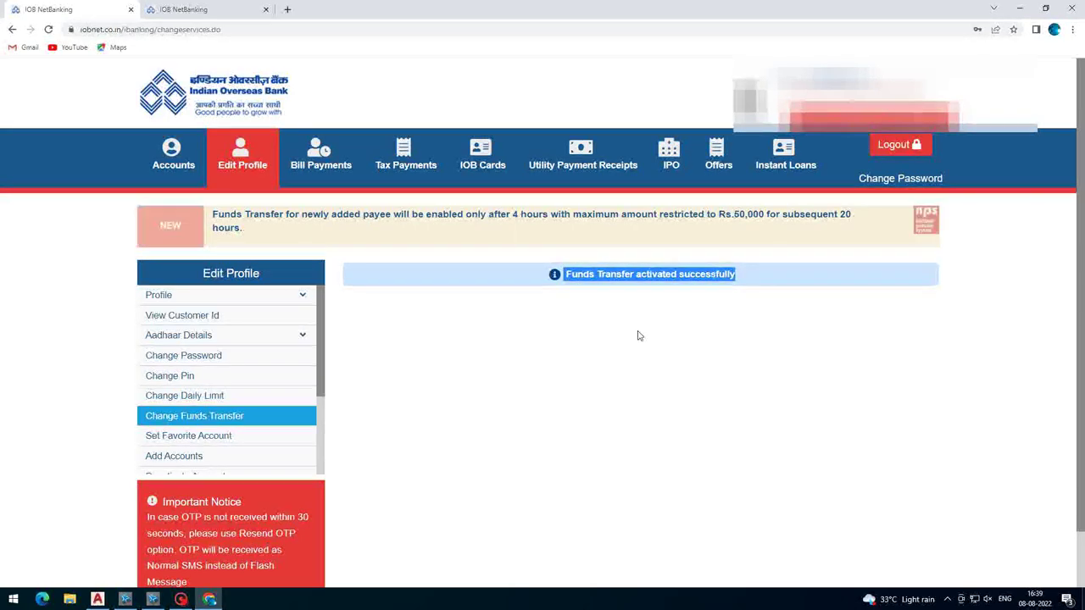
- Check the account balance, then select the account in the Account statement form
{"action": "left_click", "coordinate": [174, 146]}
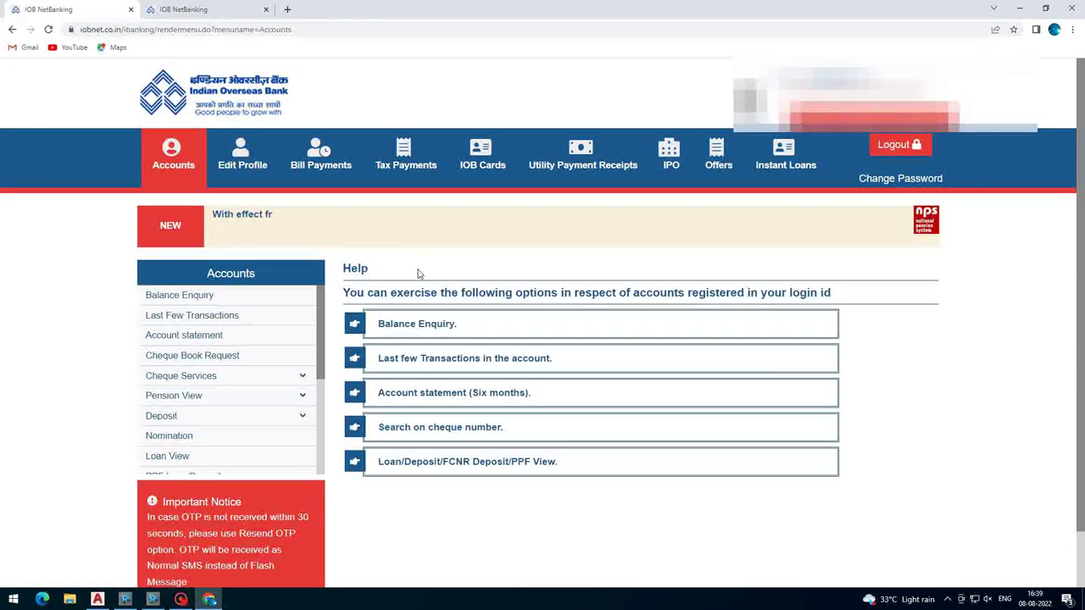
{"action": "left_click", "coordinate": [545, 322]}
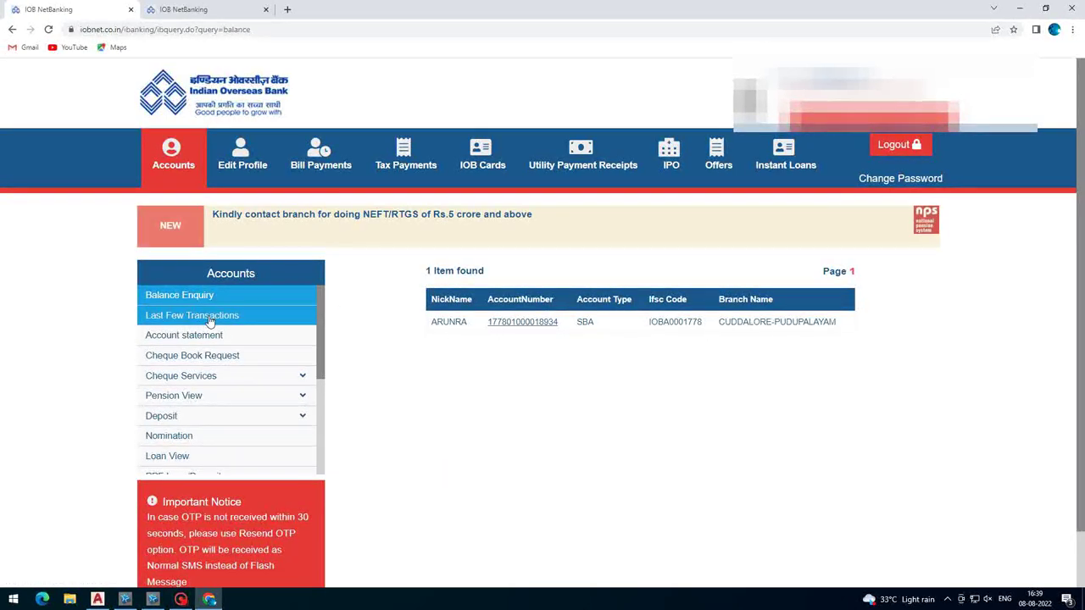
{"action": "left_click", "coordinate": [169, 338]}
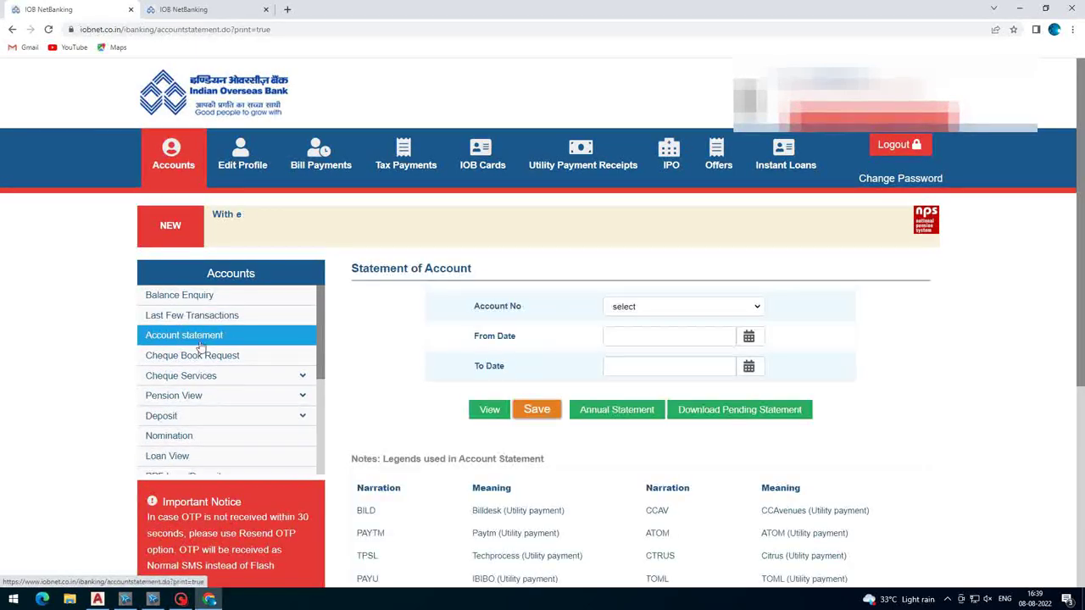
{"action": "left_click", "coordinate": [753, 307]}
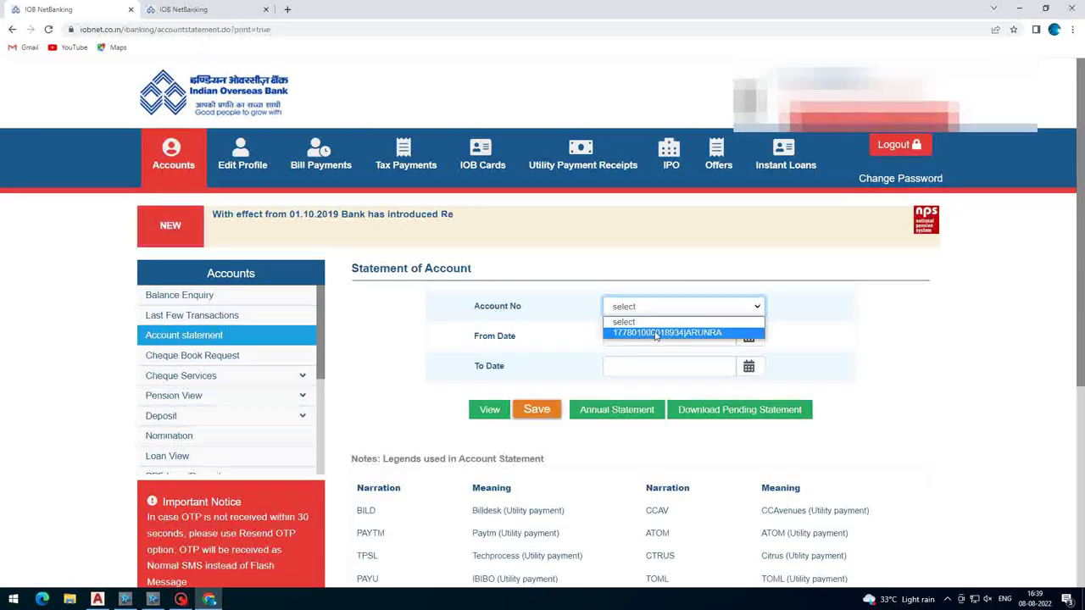
{"action": "left_click", "coordinate": [668, 332]}
{"action": "scroll", "coordinate": [657, 377], "scroll_direction": "down", "scroll_amount": 2}
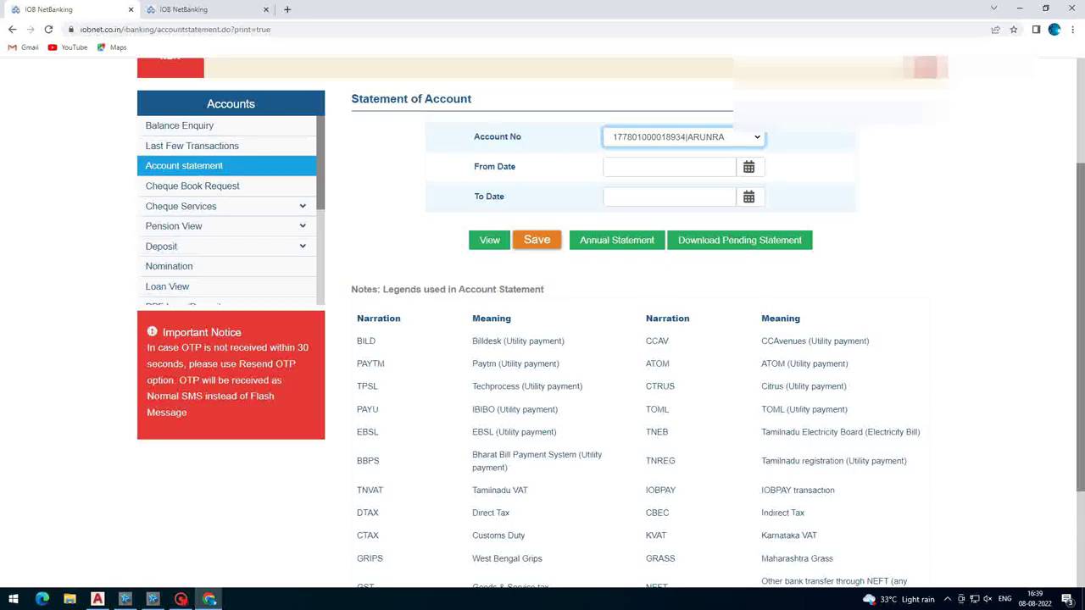
{"action": "scroll", "coordinate": [657, 377], "scroll_direction": "up", "scroll_amount": 1}
- View the statement from 08/01/2022 to 08/07/2022, showing the 1.00 interest credit
{"action": "left_click", "coordinate": [670, 223]}
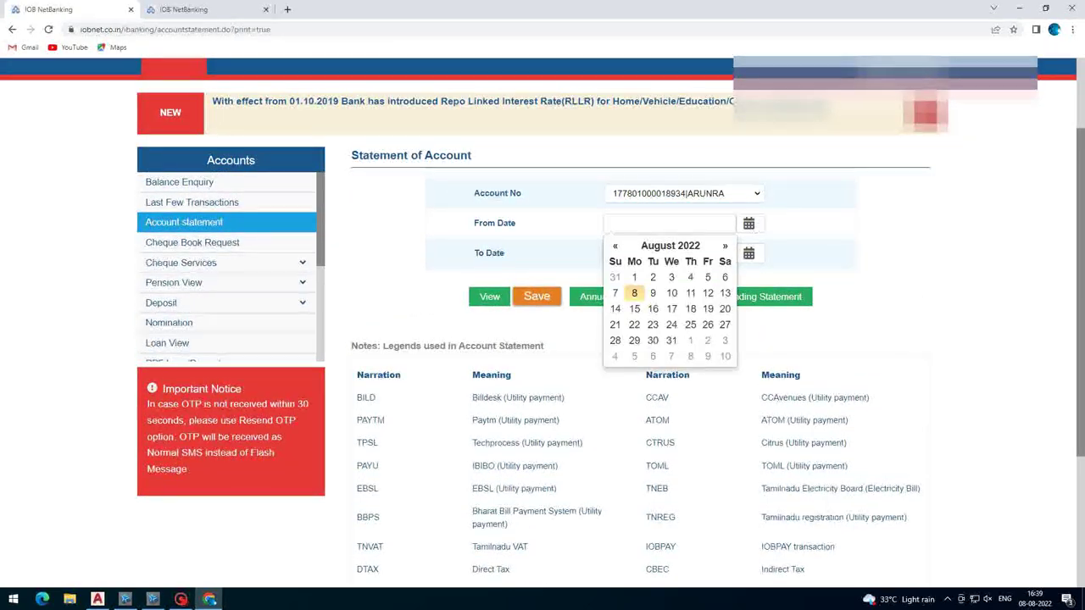
{"action": "left_click", "coordinate": [634, 277]}
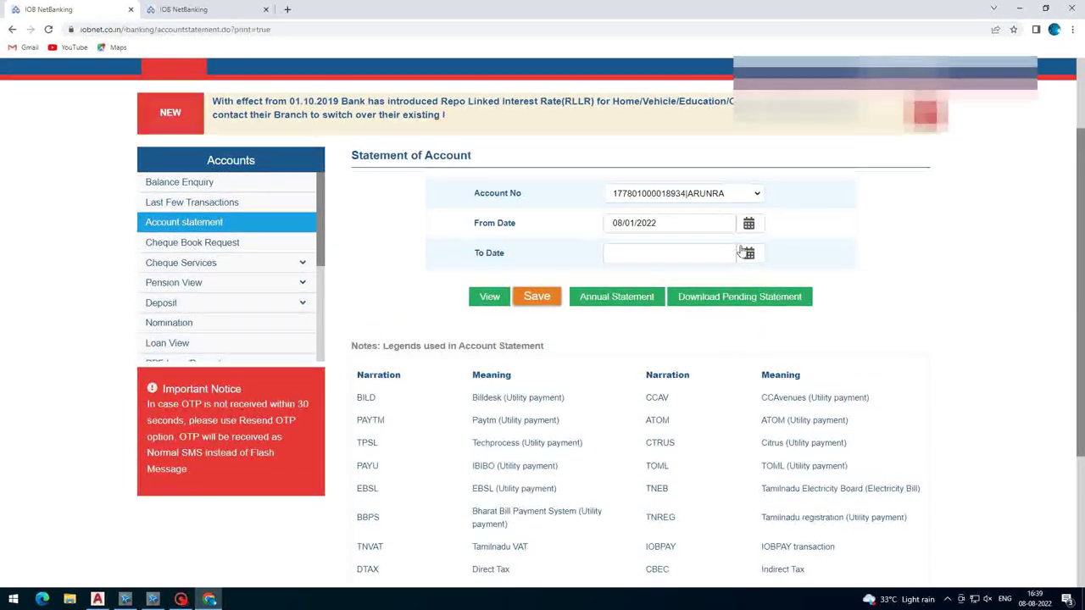
{"action": "left_click", "coordinate": [669, 252]}
{"action": "left_click", "coordinate": [617, 323]}
{"action": "left_click", "coordinate": [492, 296]}
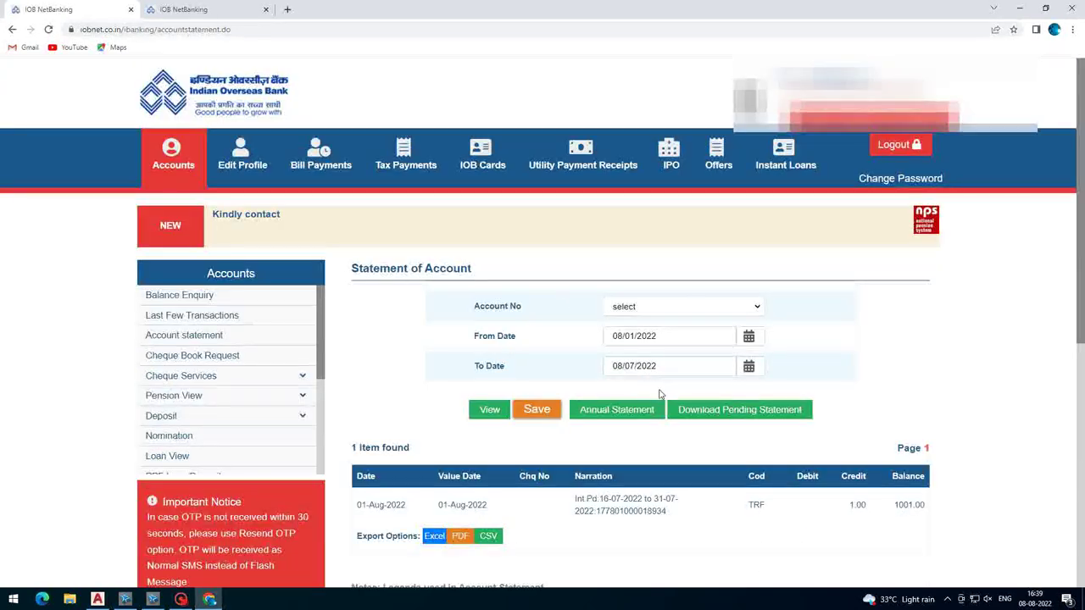
{"action": "scroll", "coordinate": [581, 373], "scroll_direction": "down", "scroll_amount": 5}
{"action": "scroll", "coordinate": [582, 379], "scroll_direction": "up", "scroll_amount": 2}
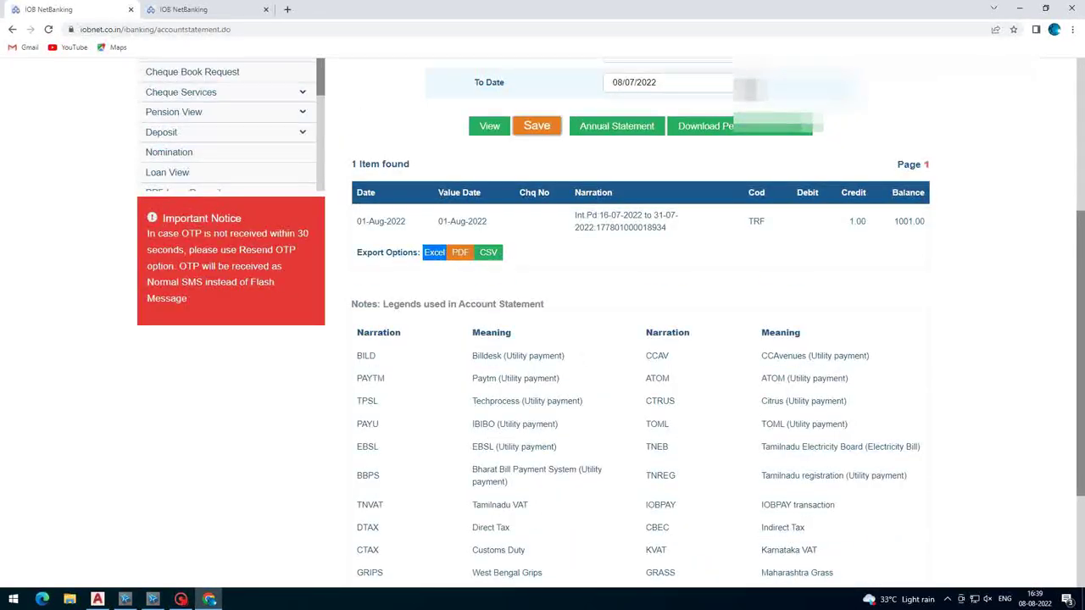
{"action": "scroll", "coordinate": [772, 225], "scroll_direction": "up", "scroll_amount": 3}
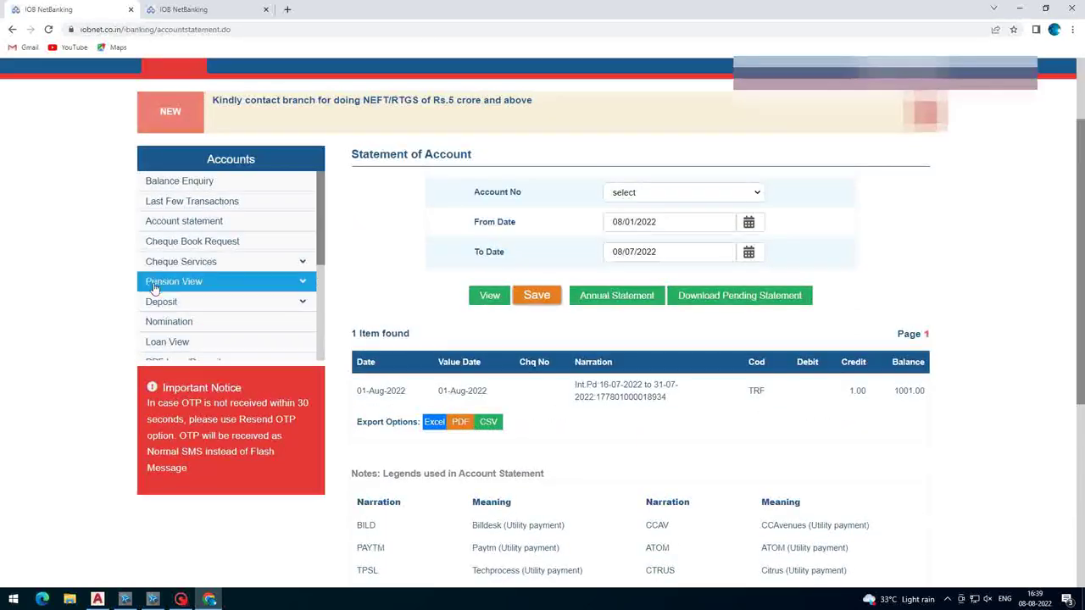
{"action": "scroll", "coordinate": [199, 272], "scroll_direction": "up", "scroll_amount": 2}
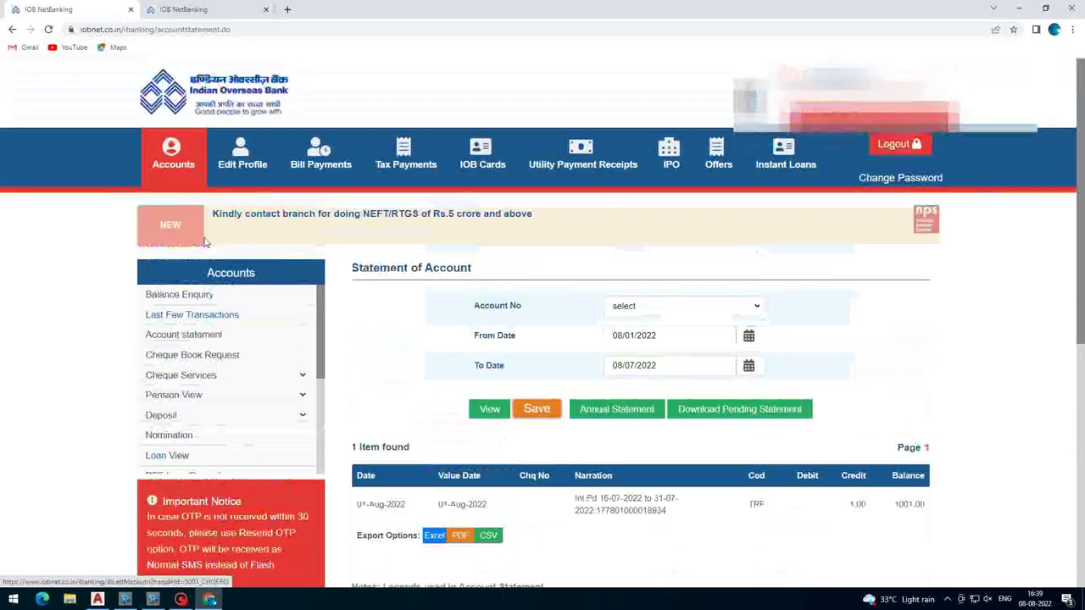
- Browse Profile, Bill Payments, Tax Payments, IOB Cards, Utility Receipts, IPO, Offers, Instant Loans, then Accounts
{"action": "left_click", "coordinate": [242, 159]}
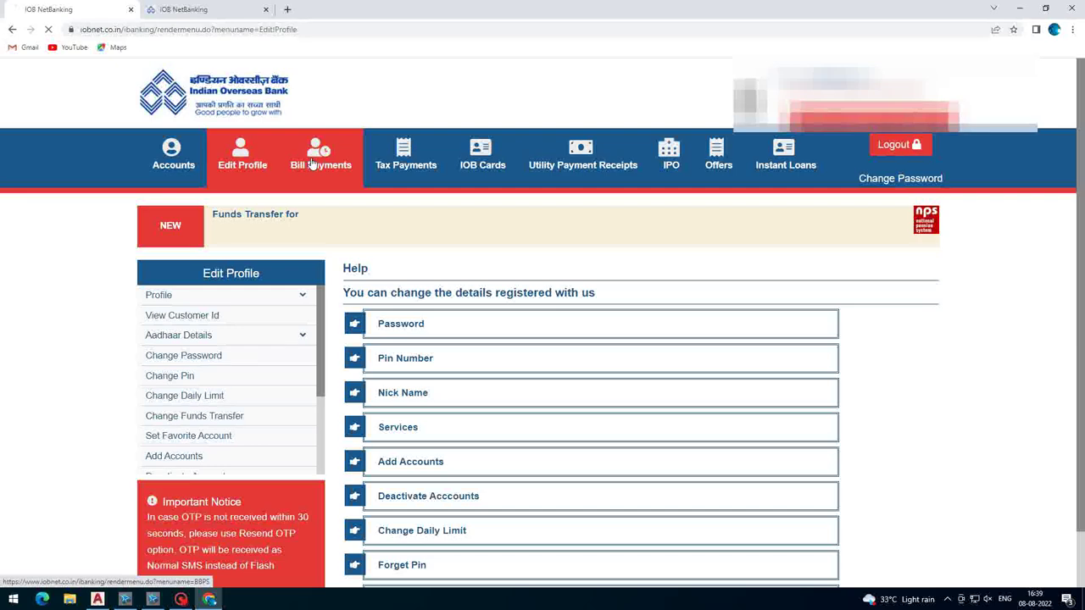
{"action": "left_click", "coordinate": [321, 166]}
{"action": "left_click", "coordinate": [417, 169]}
{"action": "left_click", "coordinate": [480, 168]}
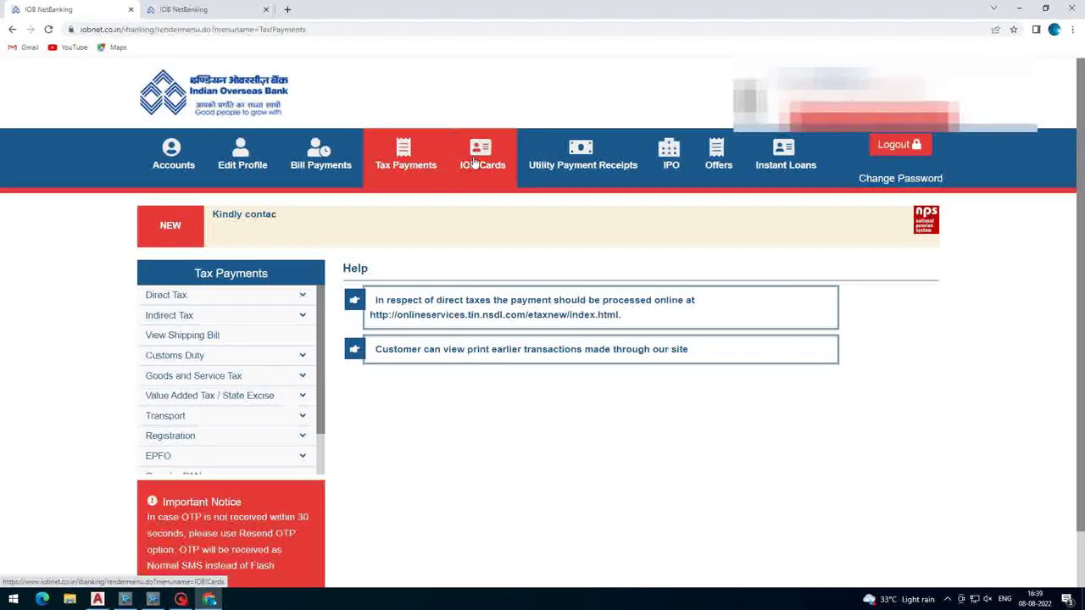
{"action": "left_click", "coordinate": [585, 170]}
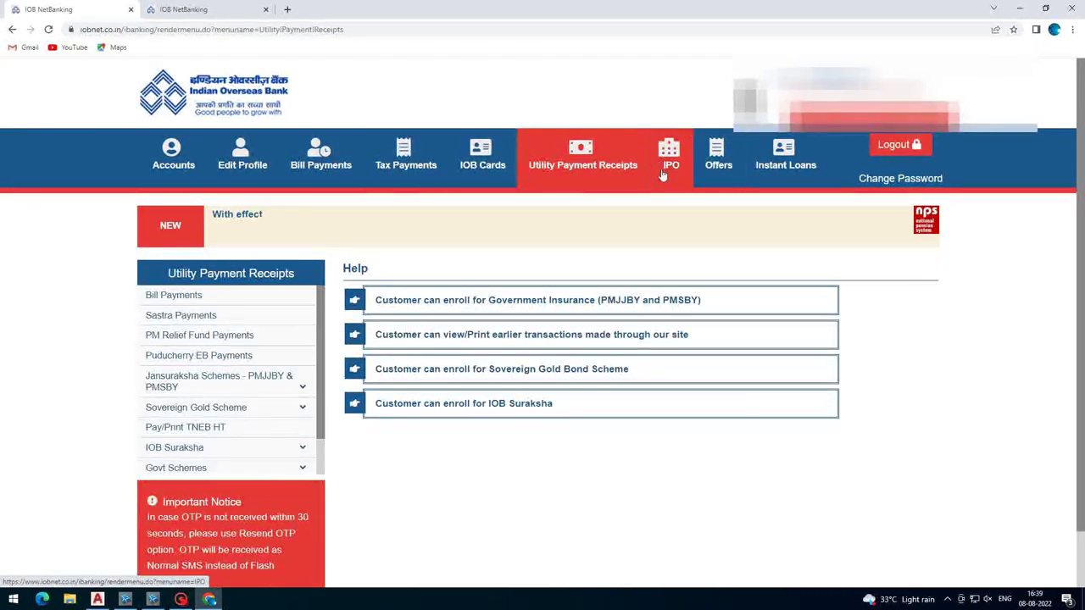
{"action": "left_click", "coordinate": [665, 163]}
{"action": "left_click", "coordinate": [718, 161]}
{"action": "left_click", "coordinate": [785, 161]}
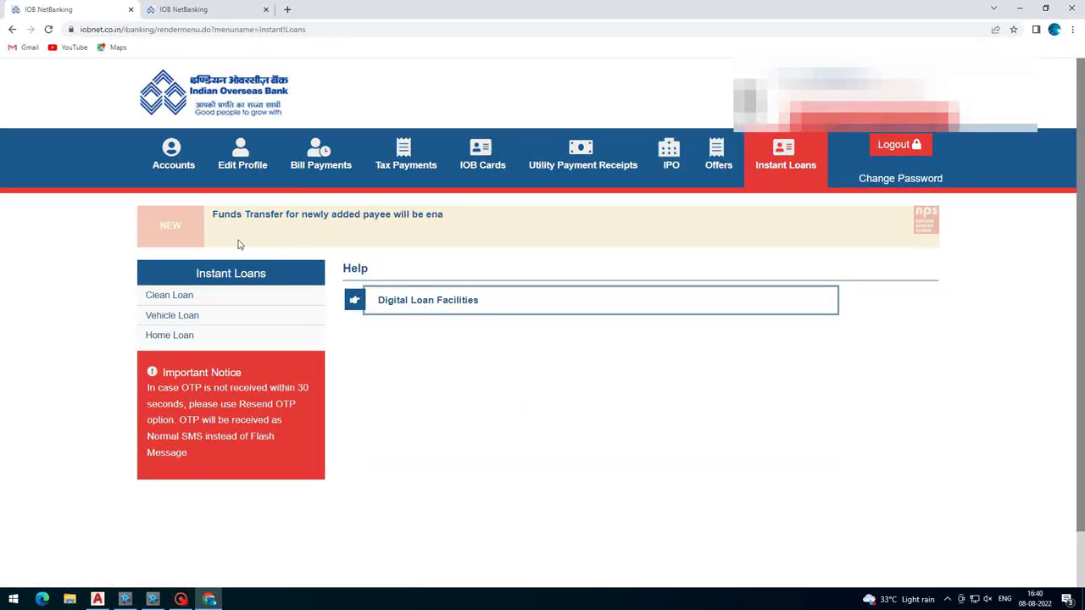
{"action": "left_click", "coordinate": [173, 157]}
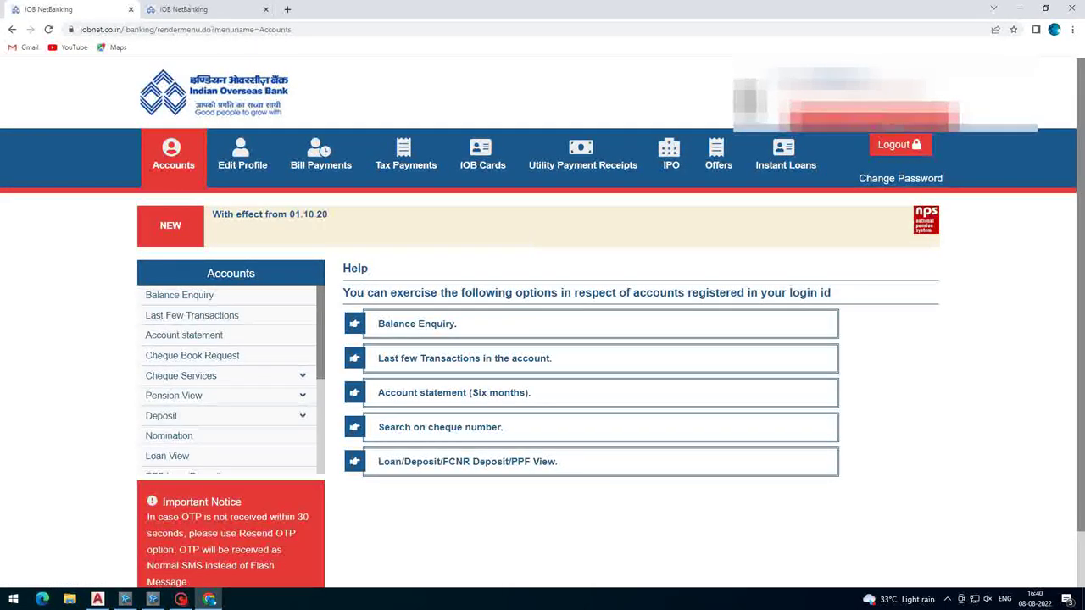
- Log out and return to the Customer Awareness Tips page
{"action": "left_click", "coordinate": [903, 144]}
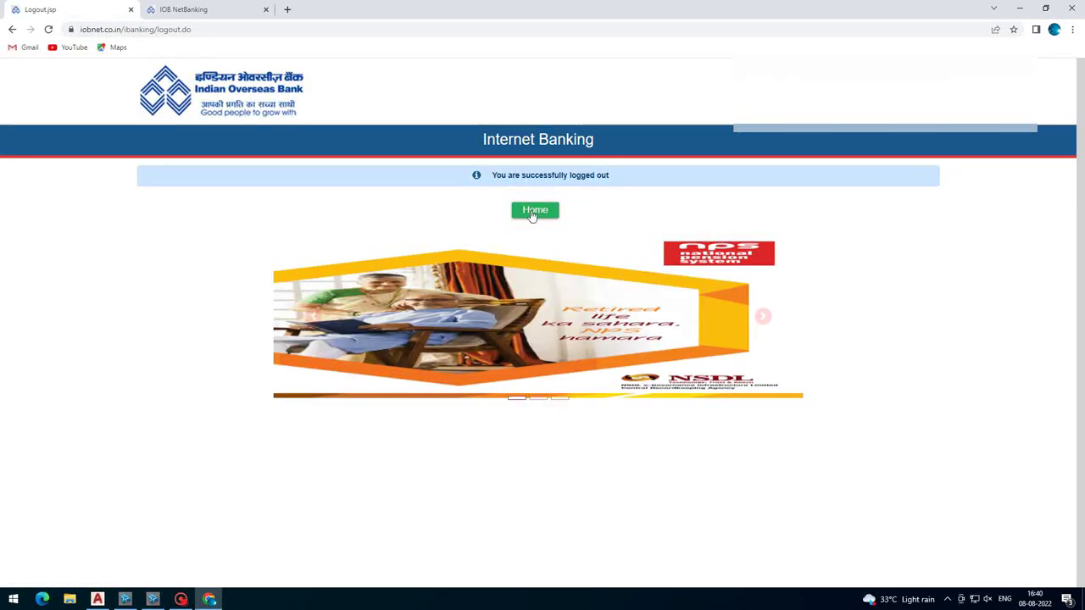
{"action": "left_click", "coordinate": [535, 210]}
{"action": "scroll", "coordinate": [531, 345], "scroll_direction": "down", "scroll_amount": 2}
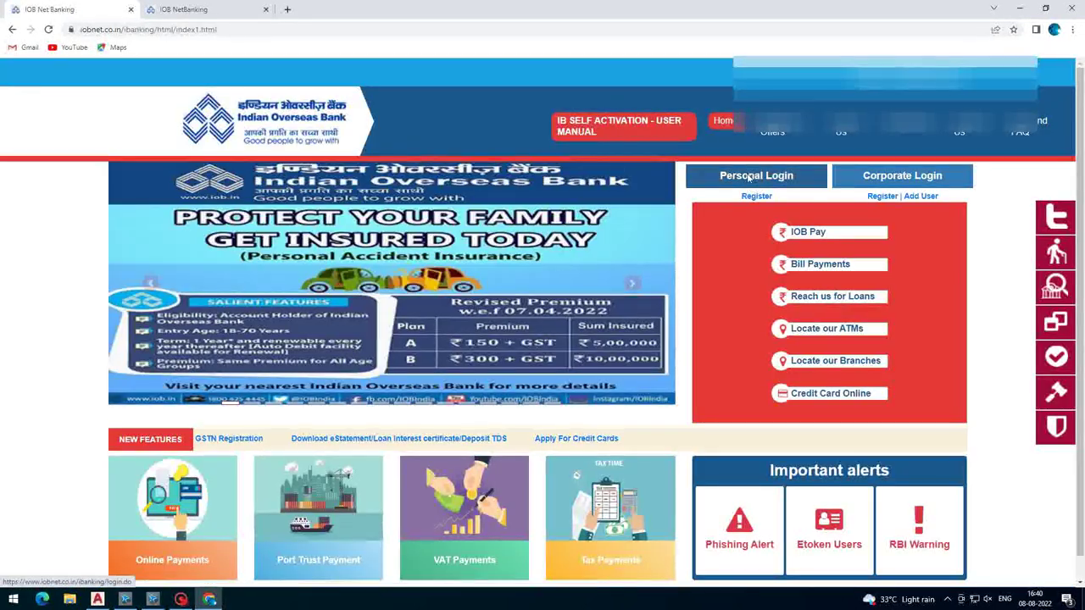
- Continue to the login page and enter the Login ID and password
{"action": "left_click", "coordinate": [755, 178]}
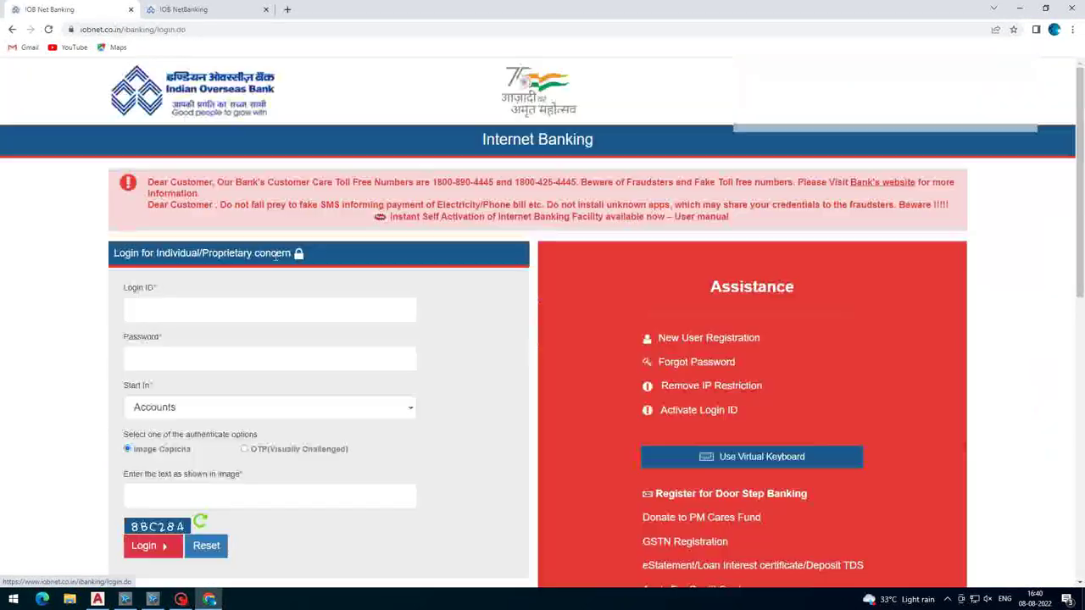
{"action": "left_click", "coordinate": [226, 314]}
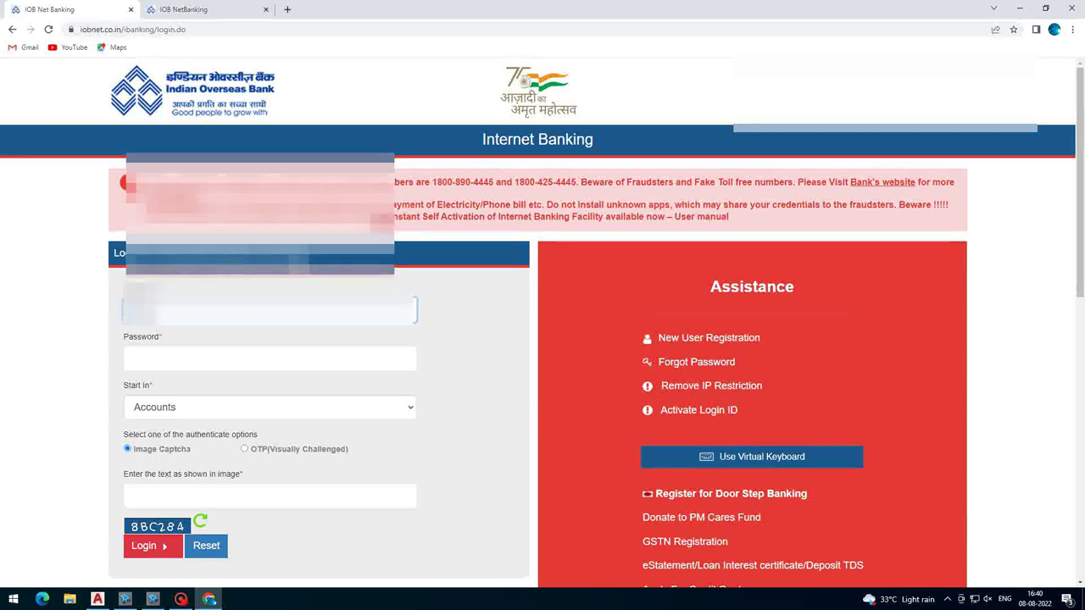
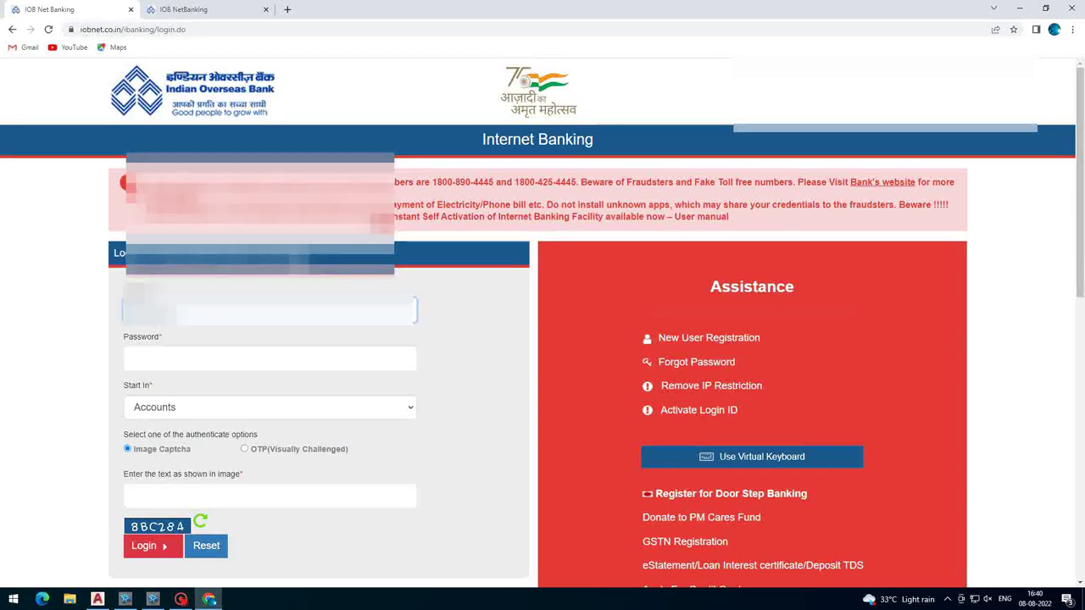
{"action": "key", "text": "Tab"}
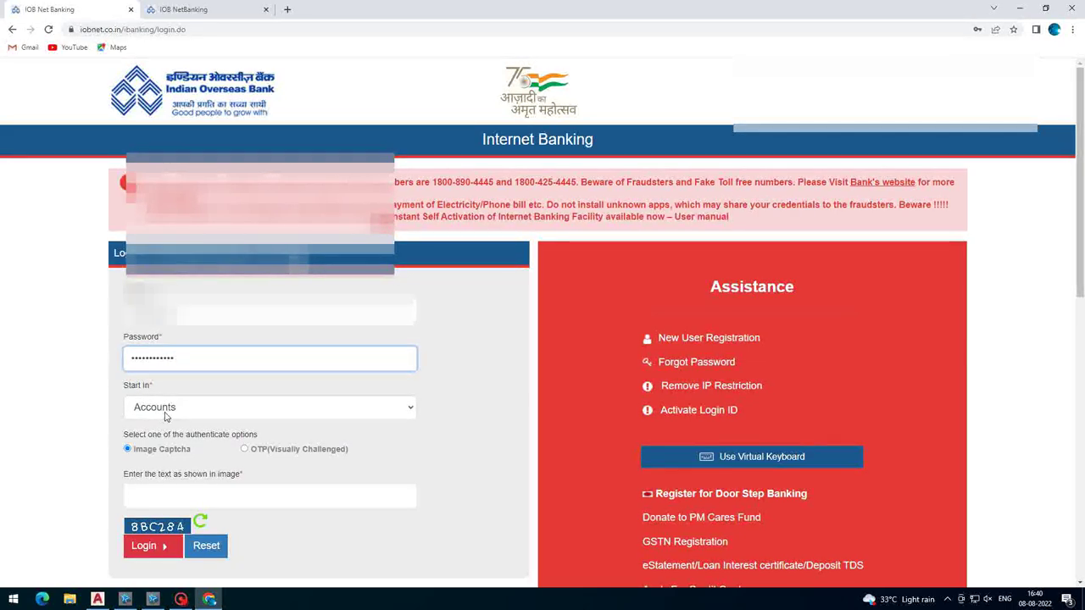
- Keep Accounts as the start section, enter the captcha text, and log in
{"action": "scroll", "coordinate": [165, 415], "scroll_direction": "down", "scroll_amount": 2}
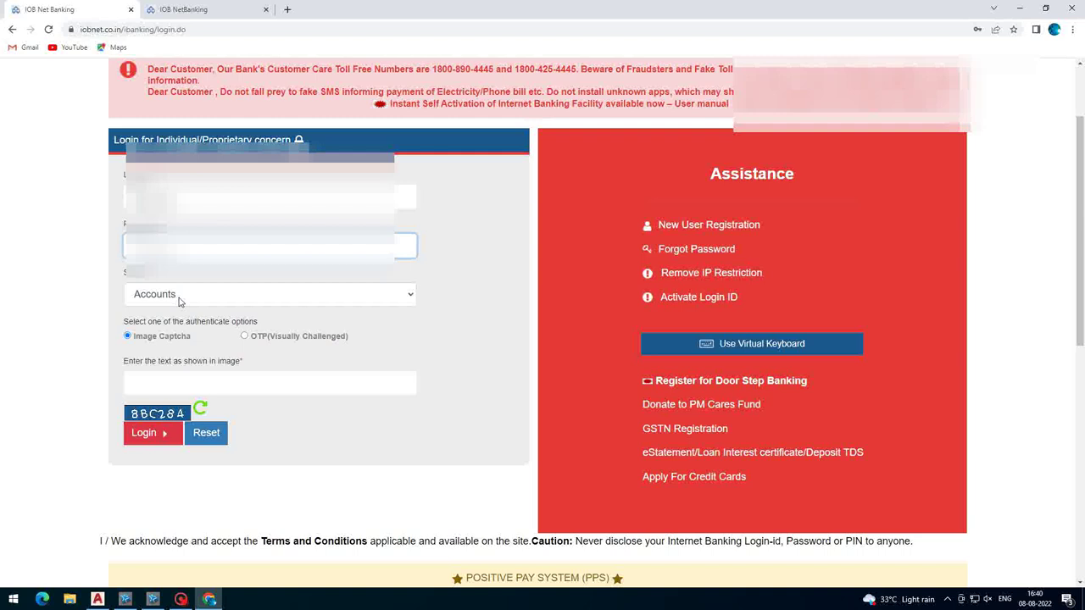
{"action": "left_click", "coordinate": [179, 299]}
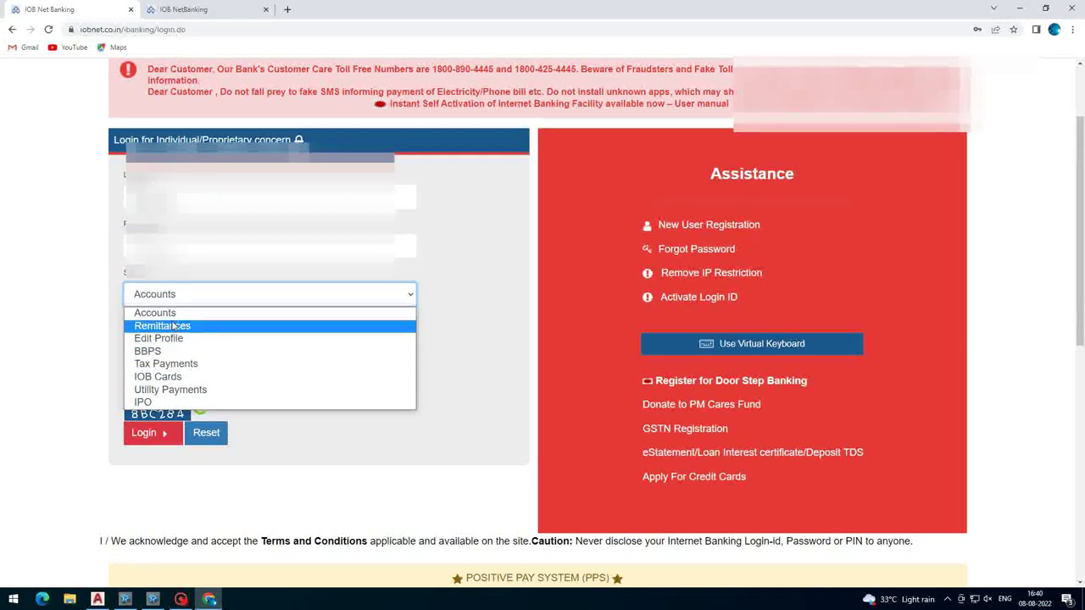
{"action": "left_click", "coordinate": [259, 320]}
{"action": "left_click", "coordinate": [132, 383]}
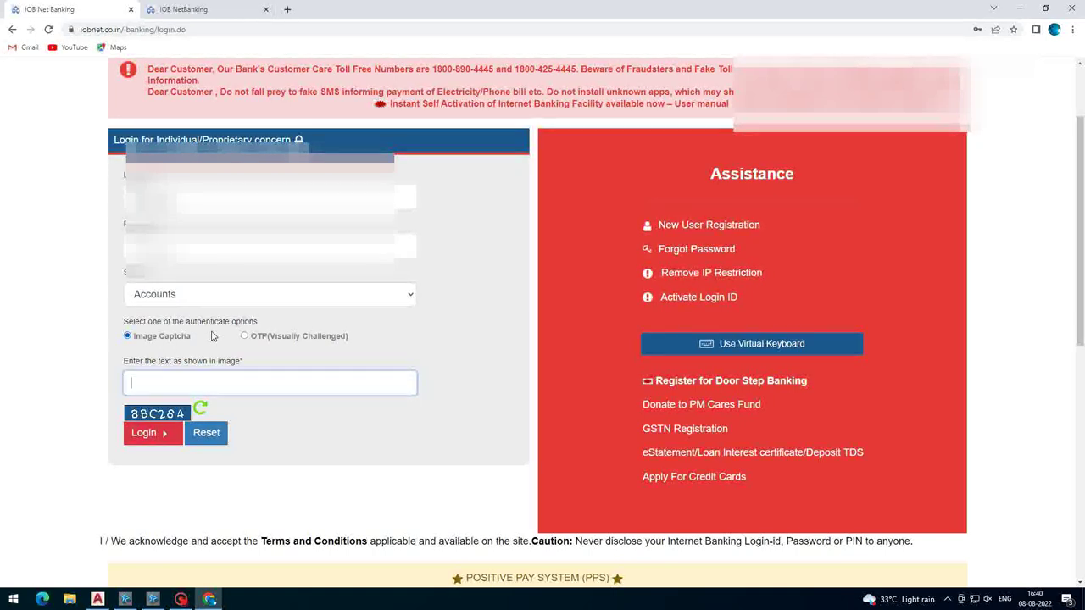
{"action": "type", "text": "8BC284"}
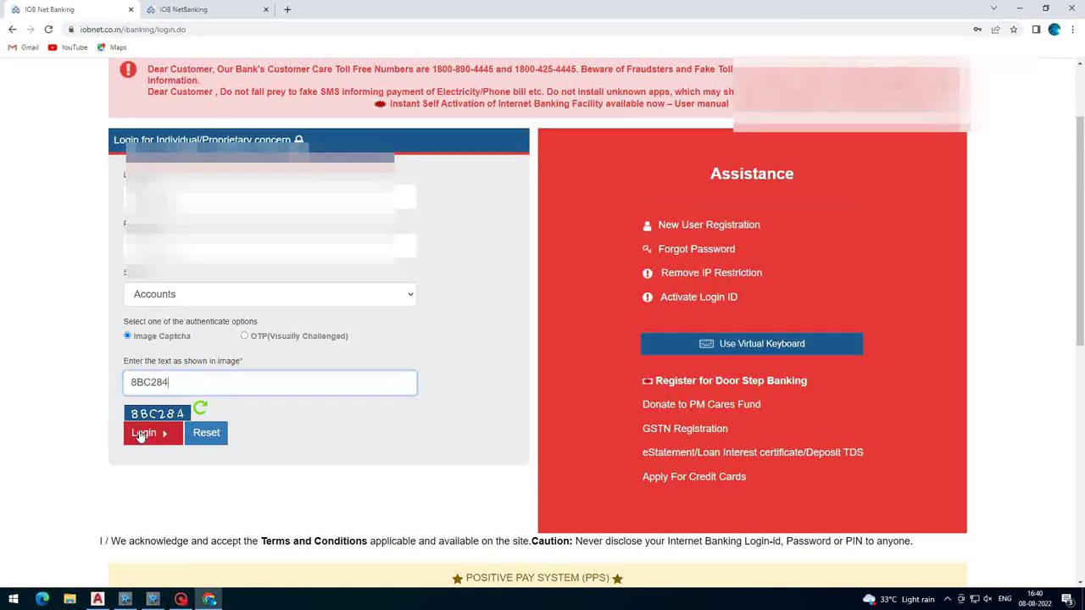
{"action": "left_click", "coordinate": [141, 434]}
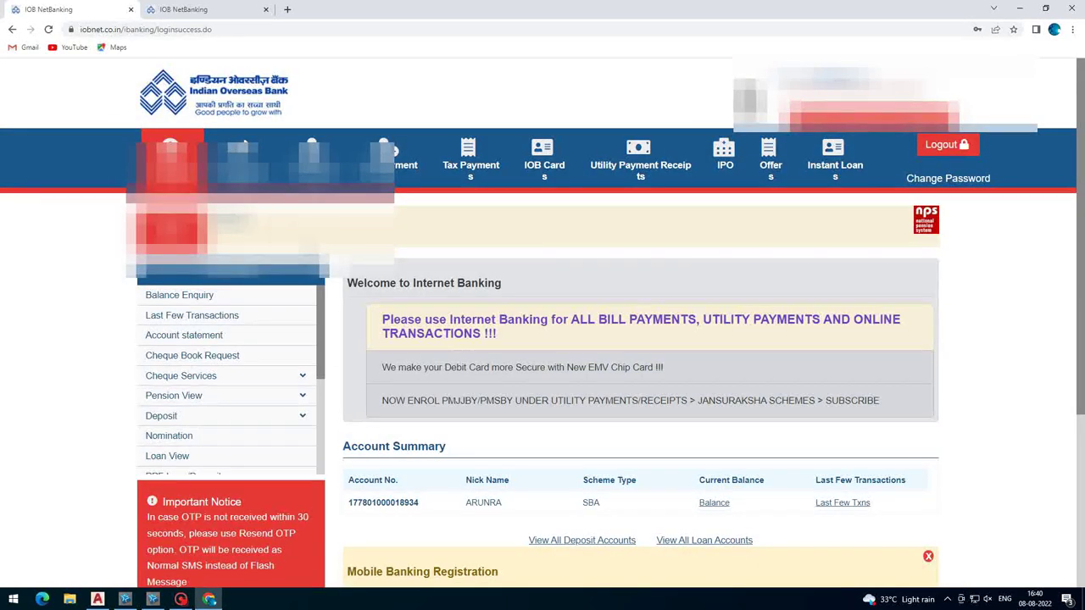
- Scroll the dashboard showing the Remittances tab, then list all deposit accounts
{"action": "scroll", "coordinate": [535, 257], "scroll_direction": "down", "scroll_amount": 3}
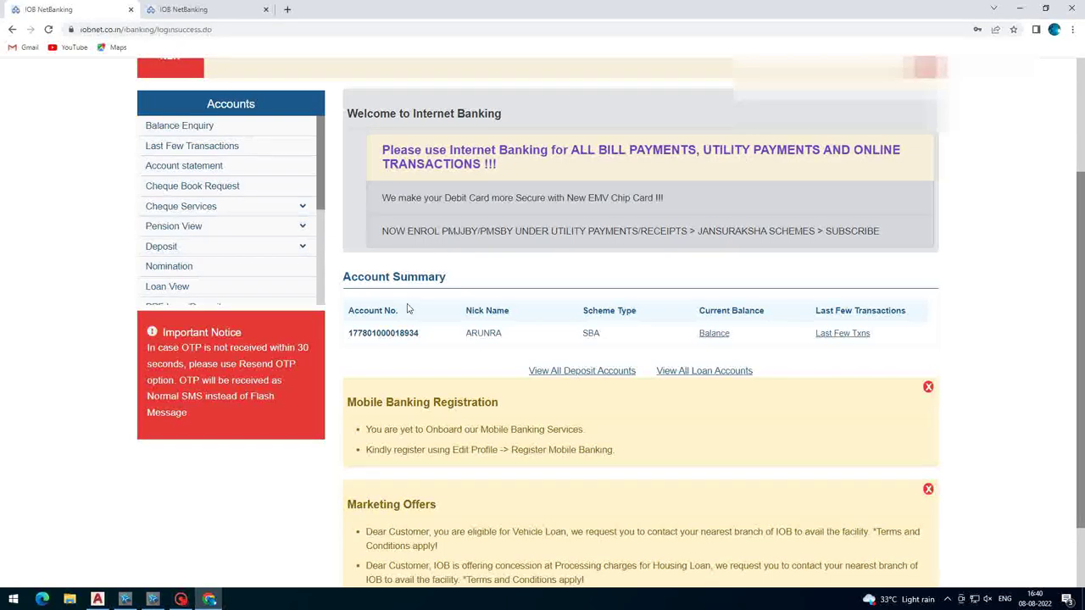
{"action": "scroll", "coordinate": [407, 309], "scroll_direction": "up", "scroll_amount": 3}
{"action": "scroll", "coordinate": [371, 100], "scroll_direction": "down", "scroll_amount": 3}
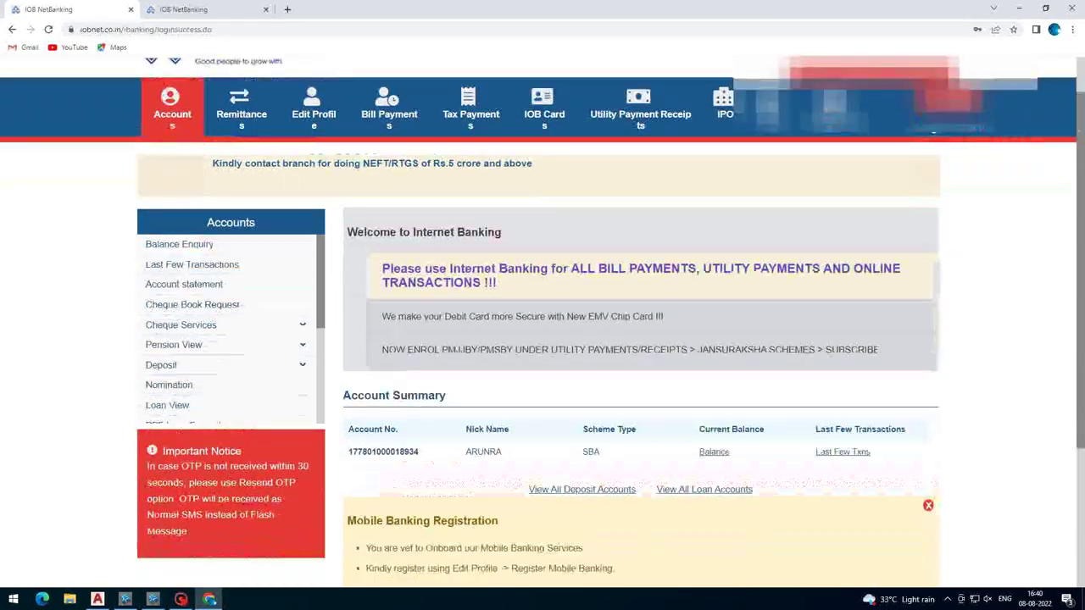
{"action": "scroll", "coordinate": [500, 338], "scroll_direction": "up", "scroll_amount": 2}
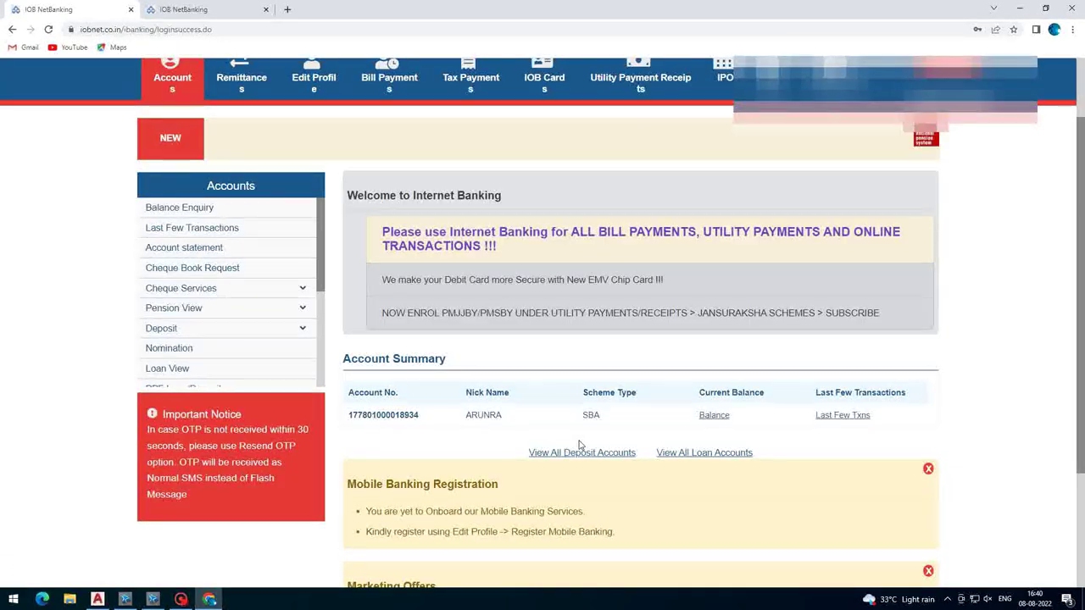
{"action": "left_click", "coordinate": [704, 452]}
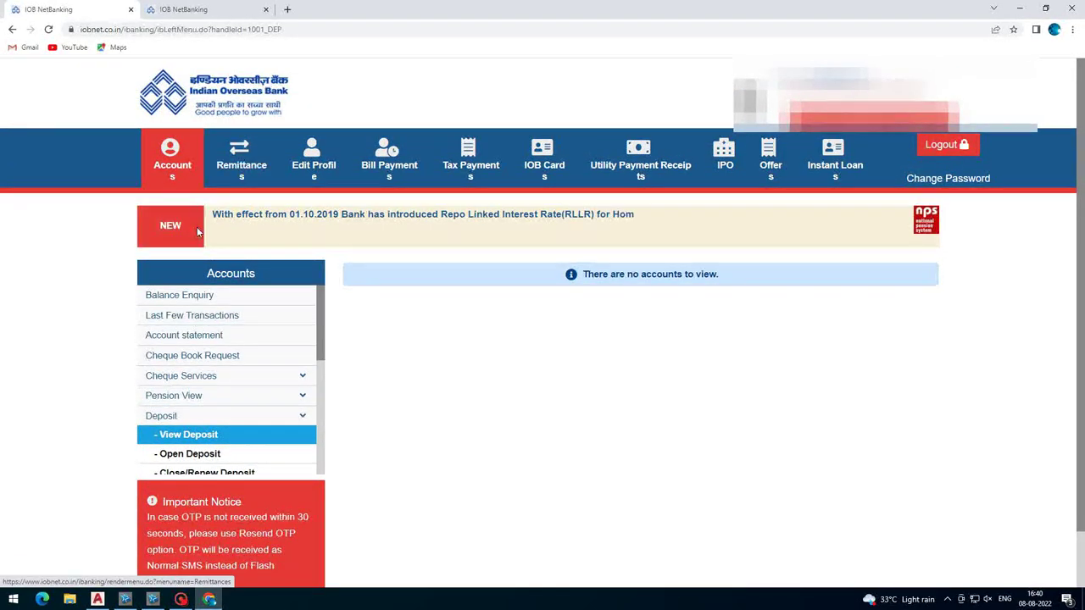
{"action": "scroll", "coordinate": [222, 242], "scroll_direction": "down", "scroll_amount": 1}
{"action": "scroll", "coordinate": [229, 293], "scroll_direction": "down", "scroll_amount": 5}
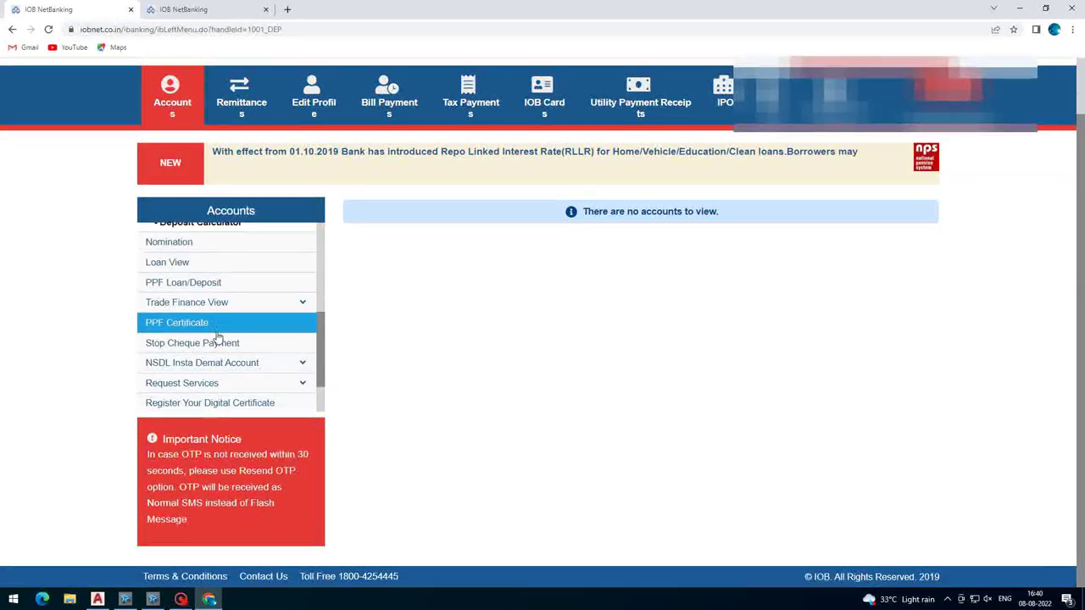
{"action": "scroll", "coordinate": [240, 390], "scroll_direction": "down", "scroll_amount": 2}
{"action": "scroll", "coordinate": [237, 373], "scroll_direction": "up", "scroll_amount": 7}
{"action": "scroll", "coordinate": [235, 359], "scroll_direction": "up", "scroll_amount": 1}
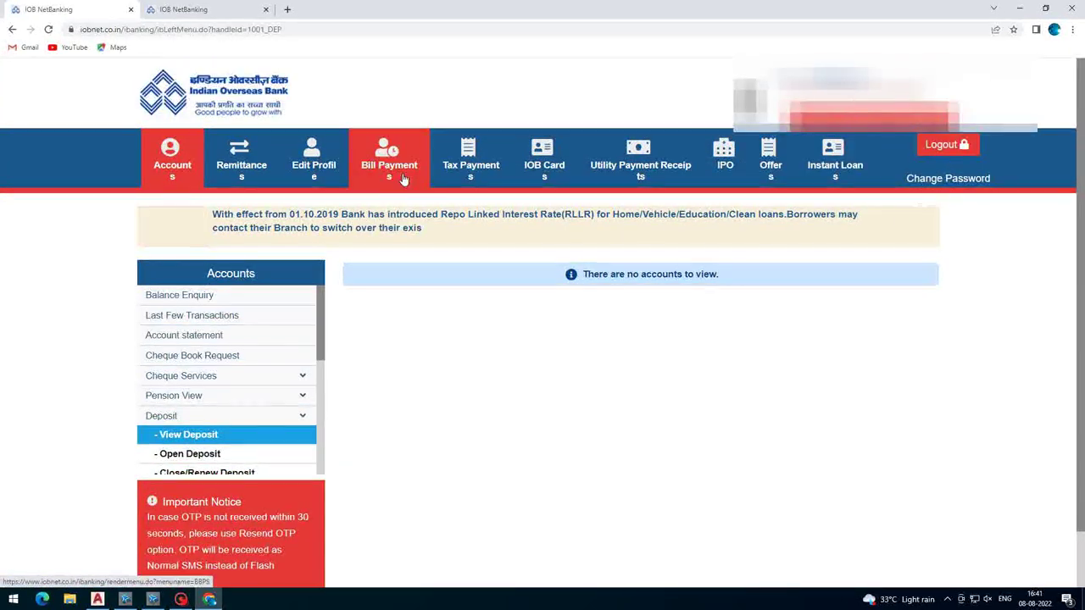
- Browse Tax Payments, IOB Cards, Utility Receipts, Offers, IPO, Instant Loans and Accounts, then log out
{"action": "left_click", "coordinate": [471, 162]}
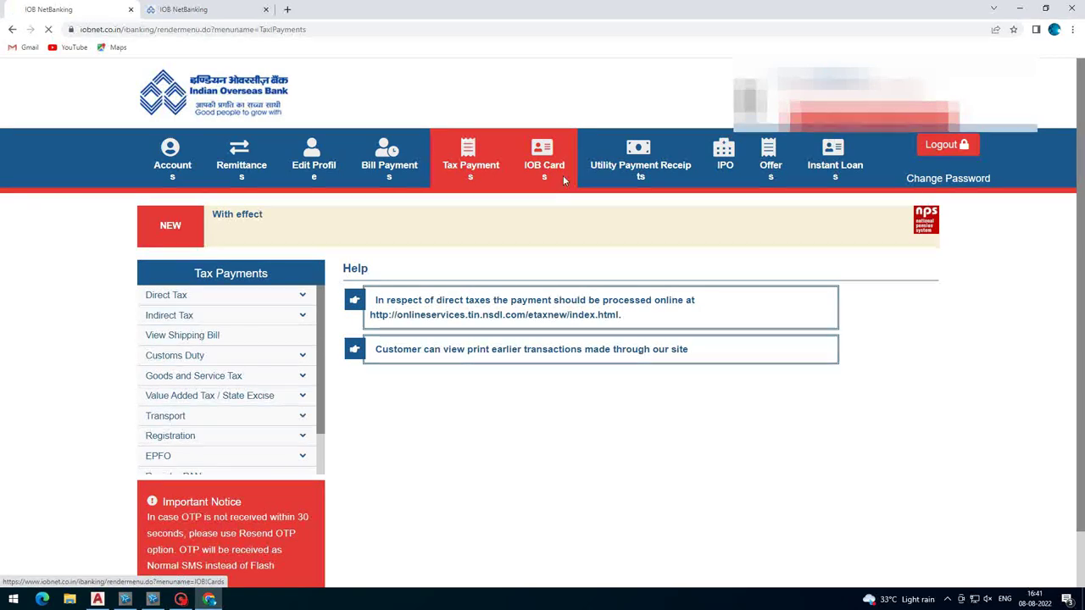
{"action": "left_click", "coordinate": [544, 165]}
{"action": "left_click", "coordinate": [630, 178]}
{"action": "left_click", "coordinate": [771, 165]}
{"action": "left_click", "coordinate": [725, 166]}
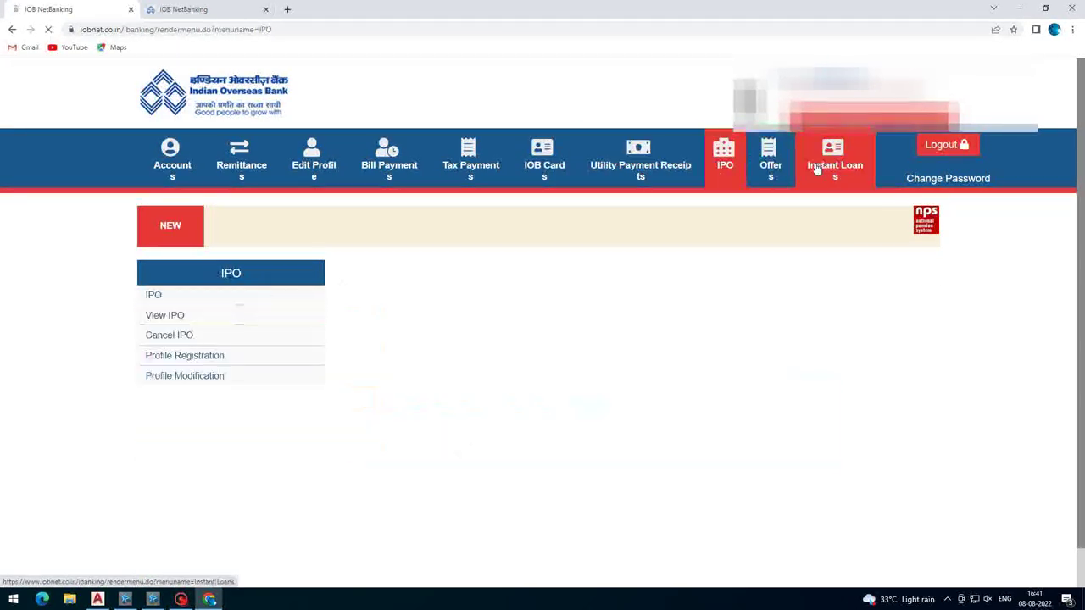
{"action": "left_click", "coordinate": [818, 168]}
{"action": "left_click", "coordinate": [172, 165]}
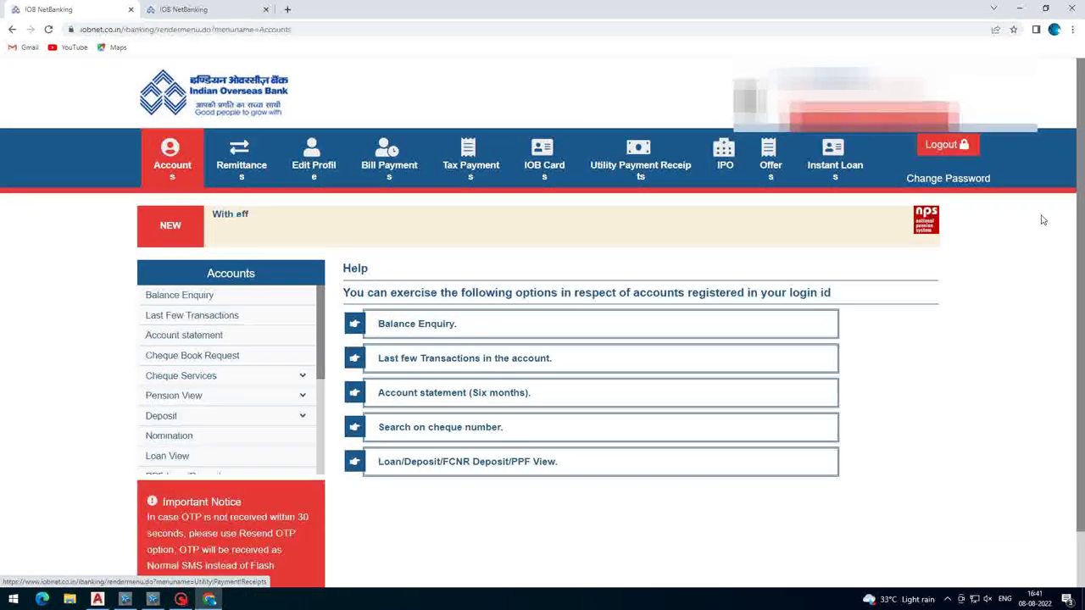
{"action": "left_click", "coordinate": [939, 145]}
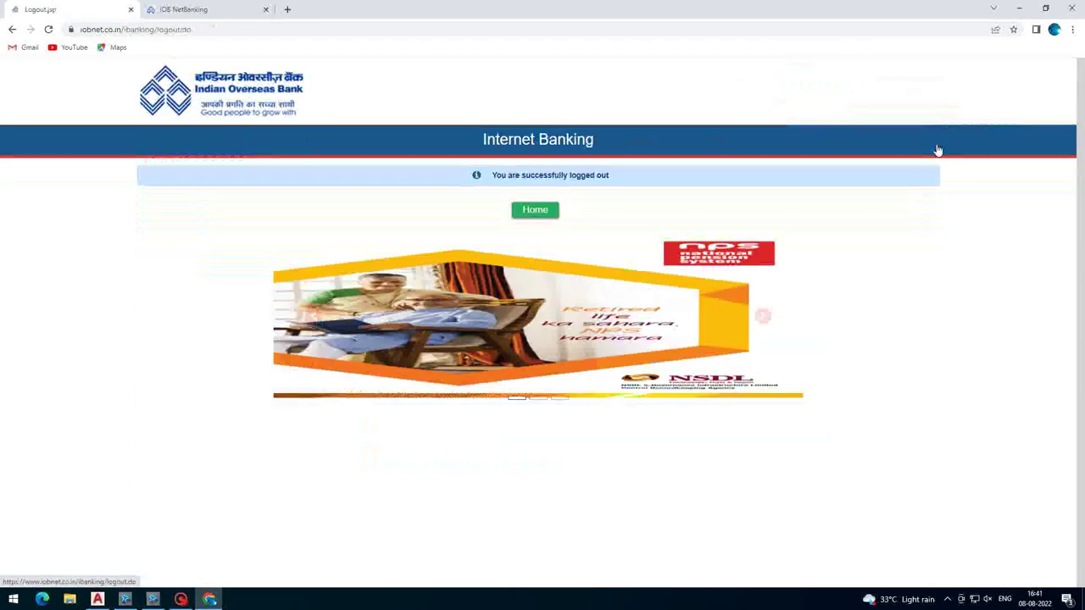
{"action": "left_click", "coordinate": [181, 599]}
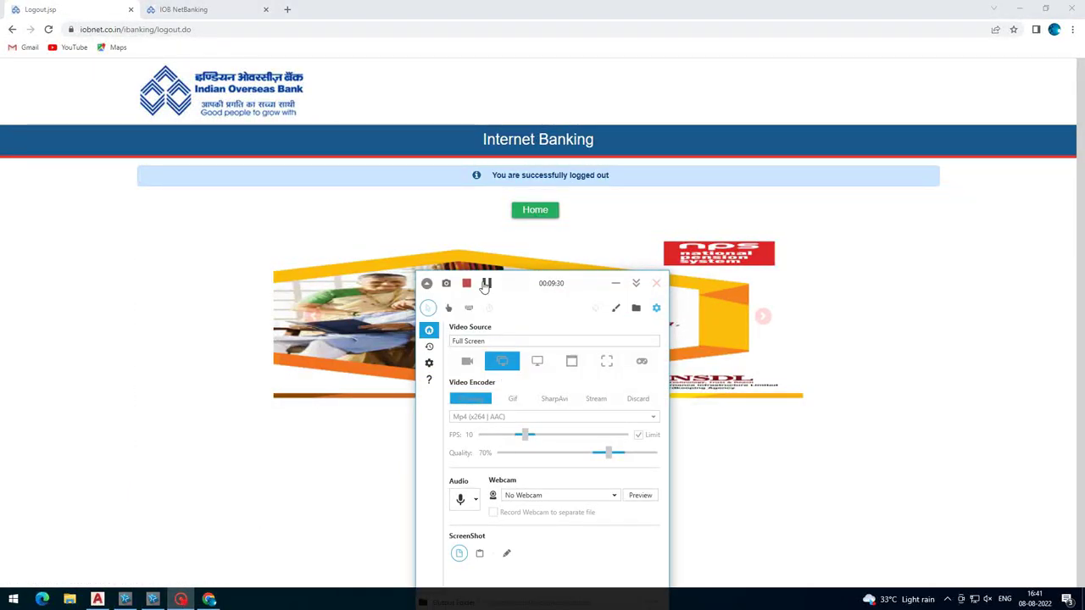